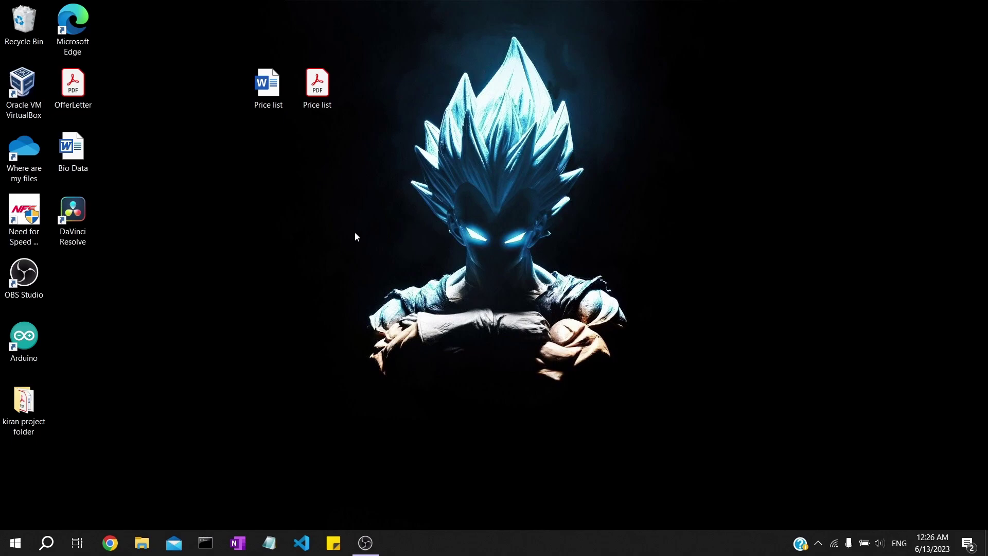
# Open the Windows Start menu to show the recently added apps, including CANoe 17.
pyautogui.click(15, 543)
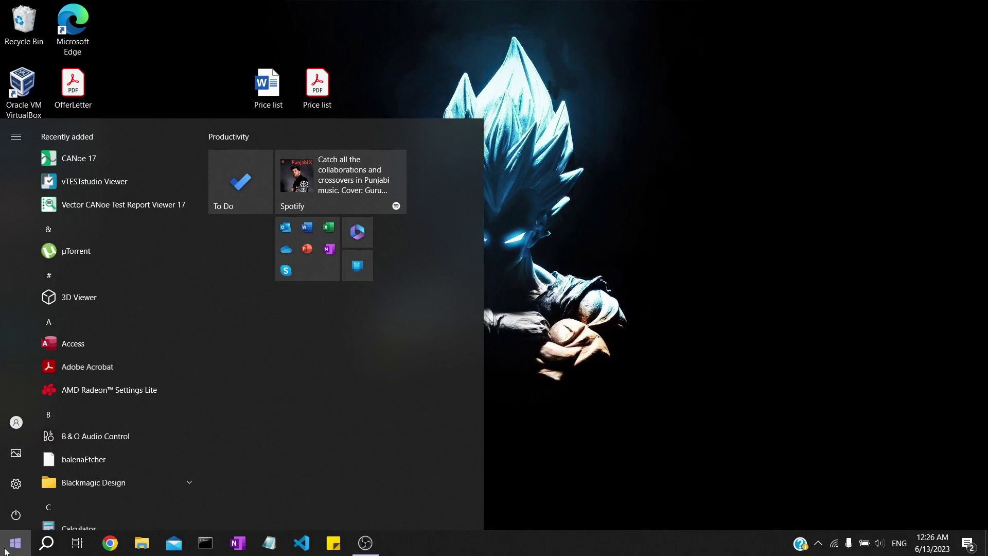
# Launch CANoe 17, accept the safety disclaimer and dismiss the demo License Check notice.
pyautogui.click(106, 155)
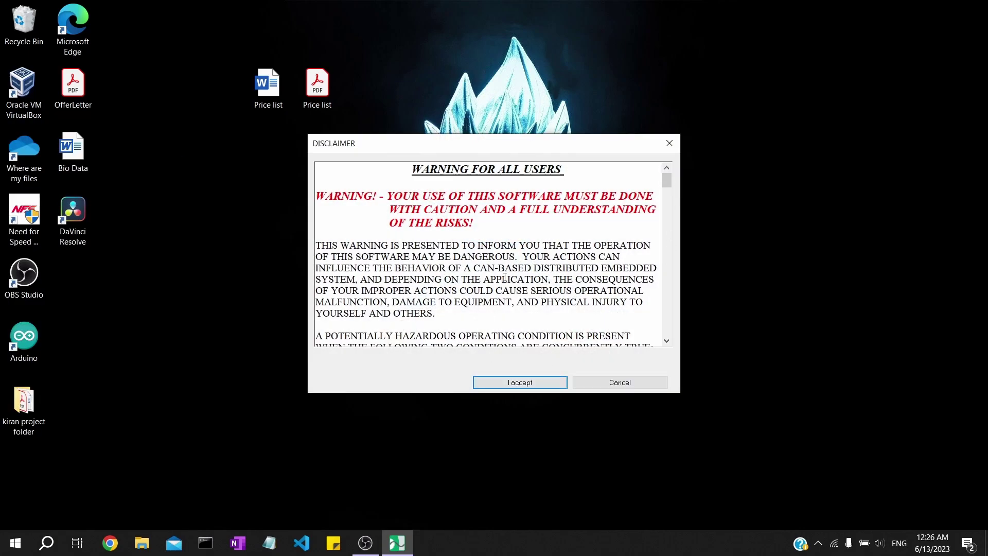
pyautogui.scroll(-8, 518, 210)
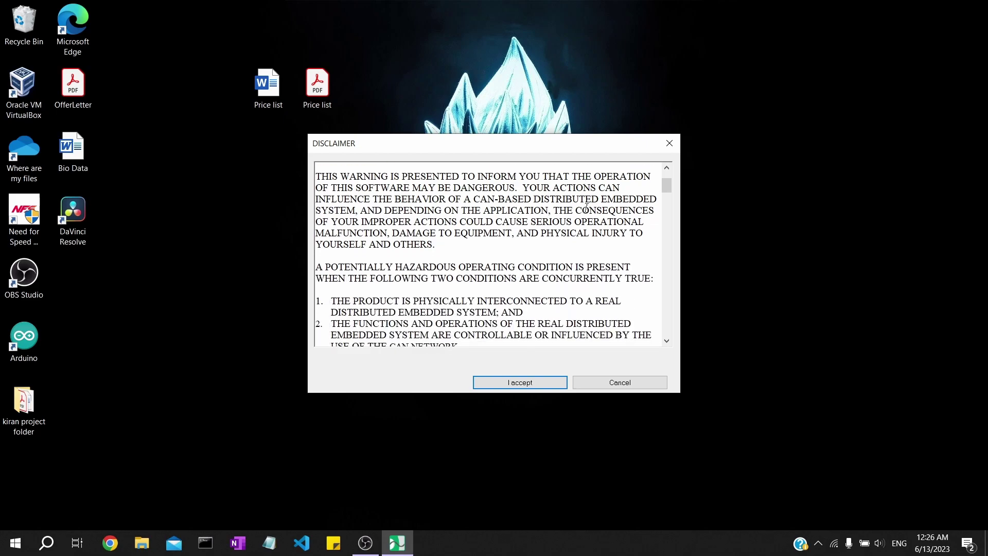
pyautogui.scroll(-2, 586, 208)
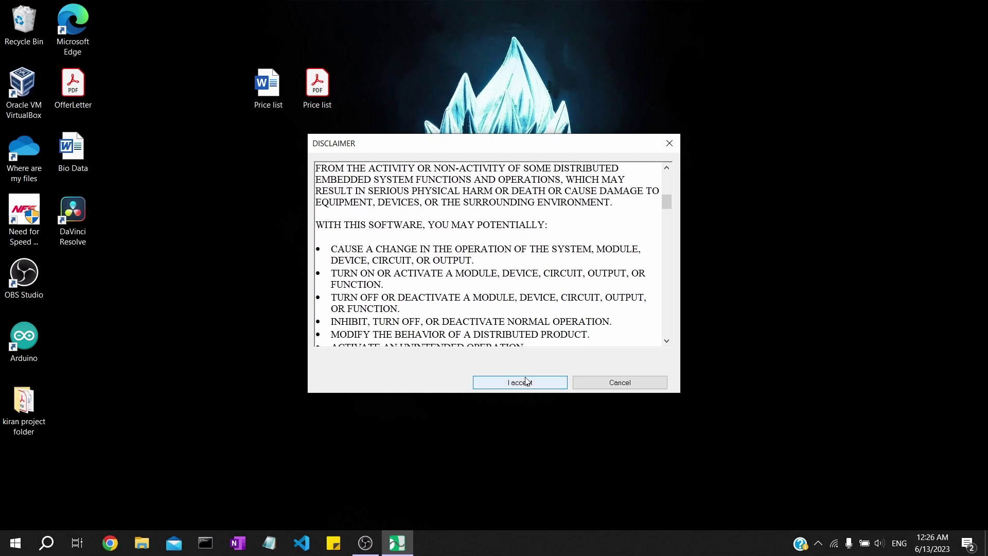
pyautogui.click(520, 382)
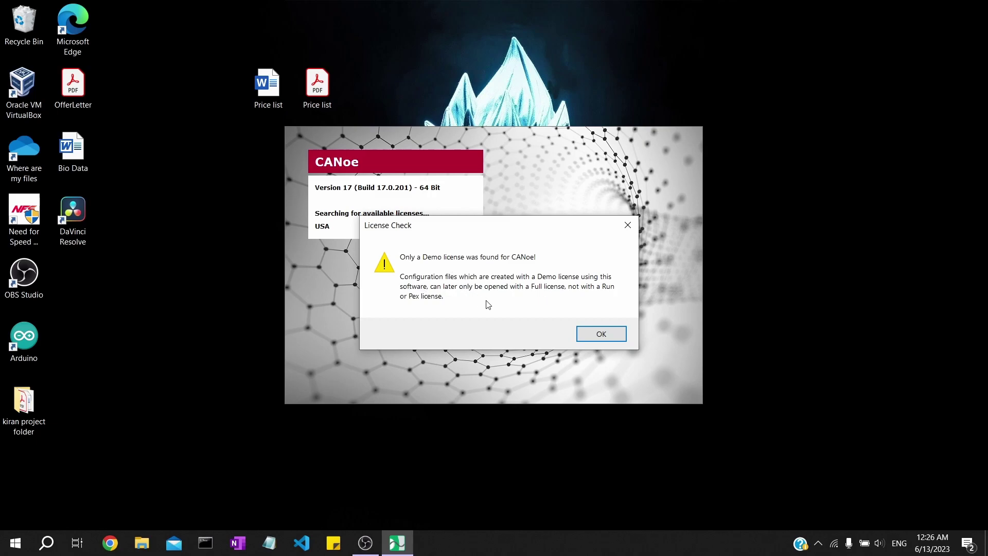
pyautogui.click(586, 335)
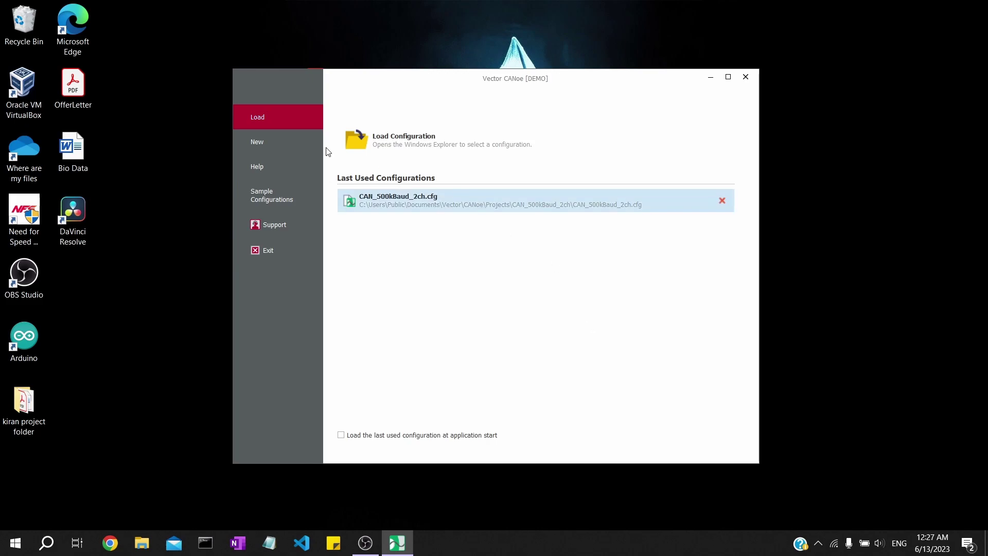
# Create configuration CAN_500kBaud_1ch from the CAN 500kBaud 1ch template and maximize the window.
pyautogui.click(263, 140)
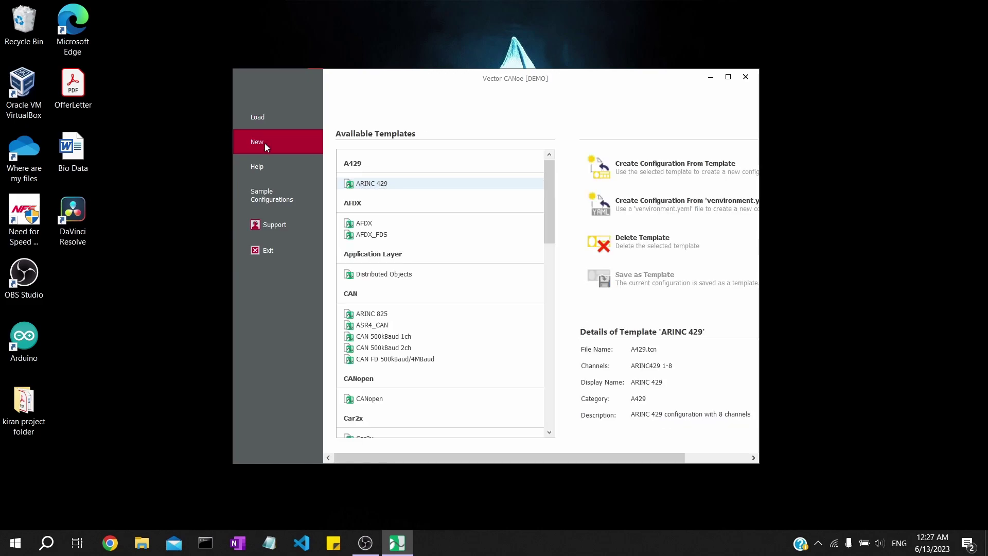
pyautogui.scroll(-2, 420, 235)
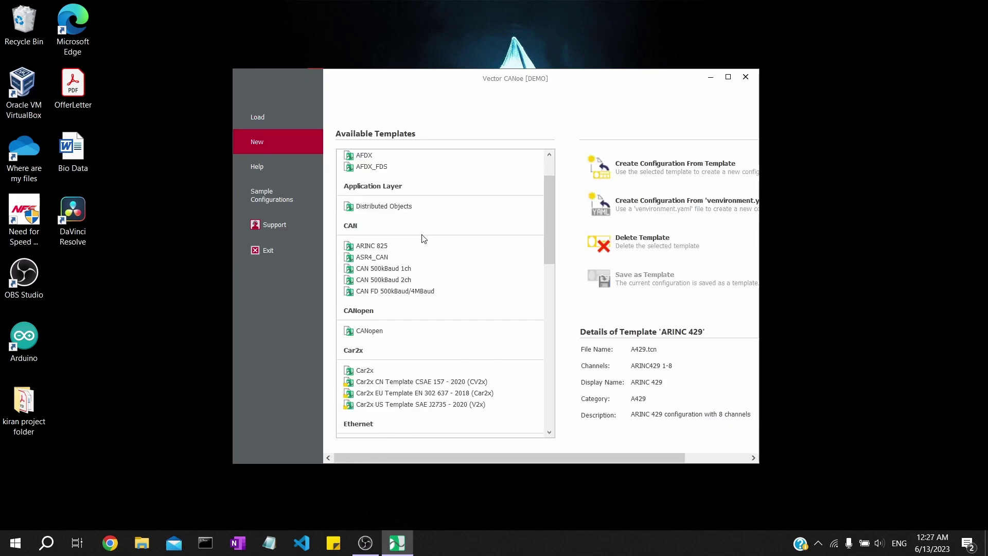
pyautogui.doubleClick(404, 269)
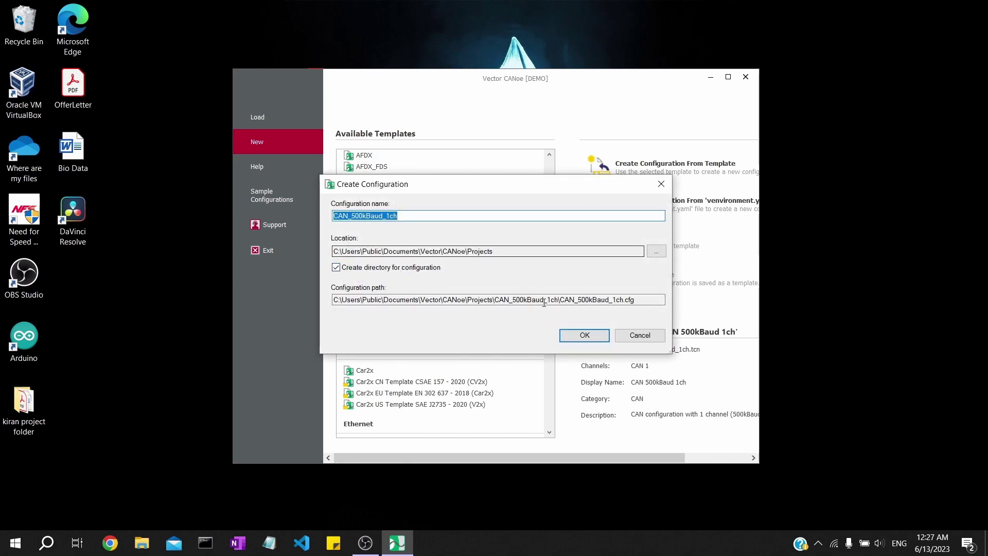
pyautogui.click(583, 335)
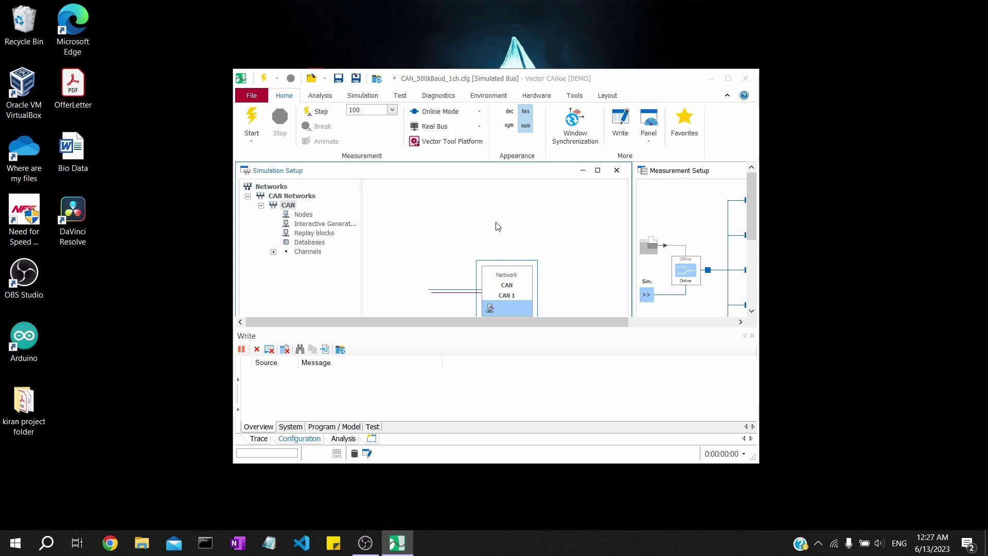
pyautogui.click(728, 79)
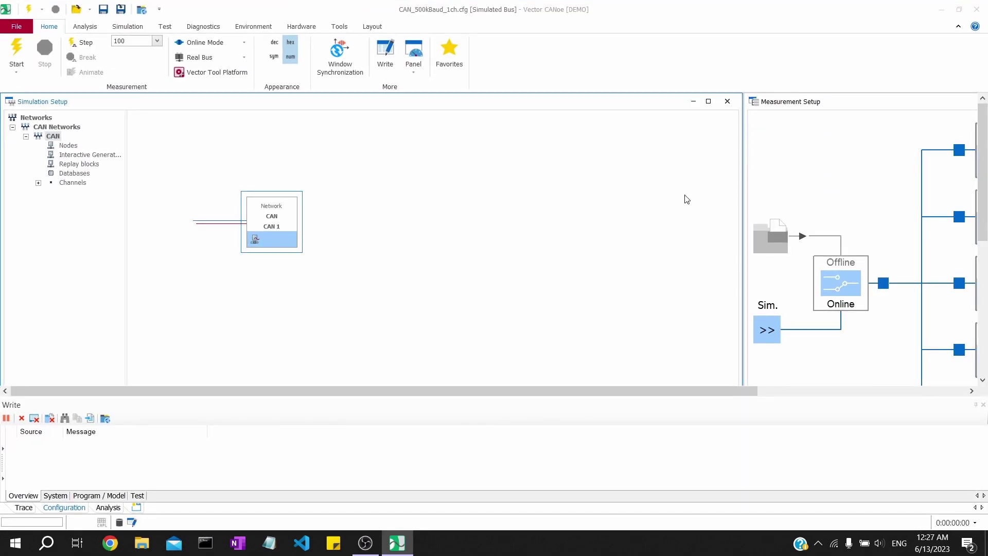
# Tile the setup windows vertically and expand Channels in Simulation Setup to show CAN 1.
pyautogui.click(368, 27)
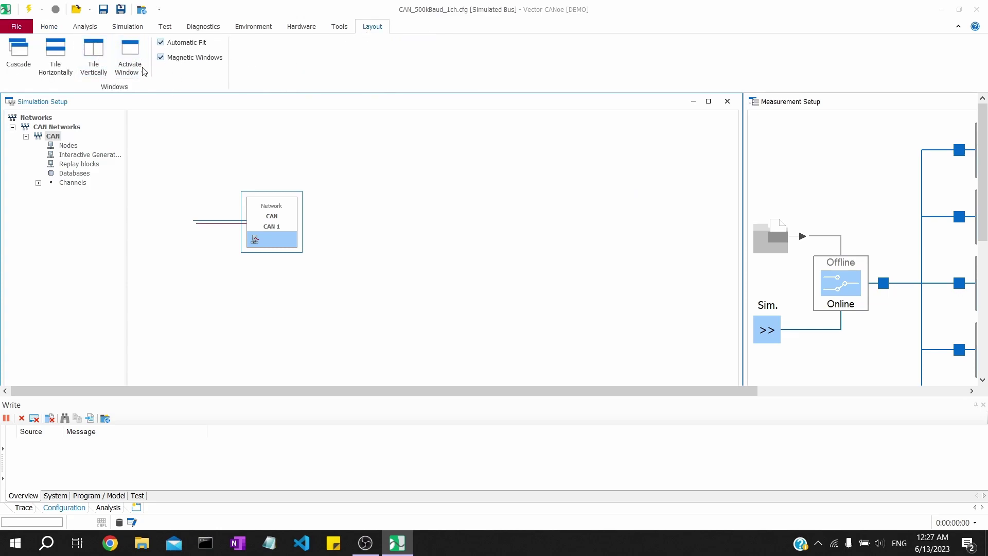
pyautogui.click(94, 63)
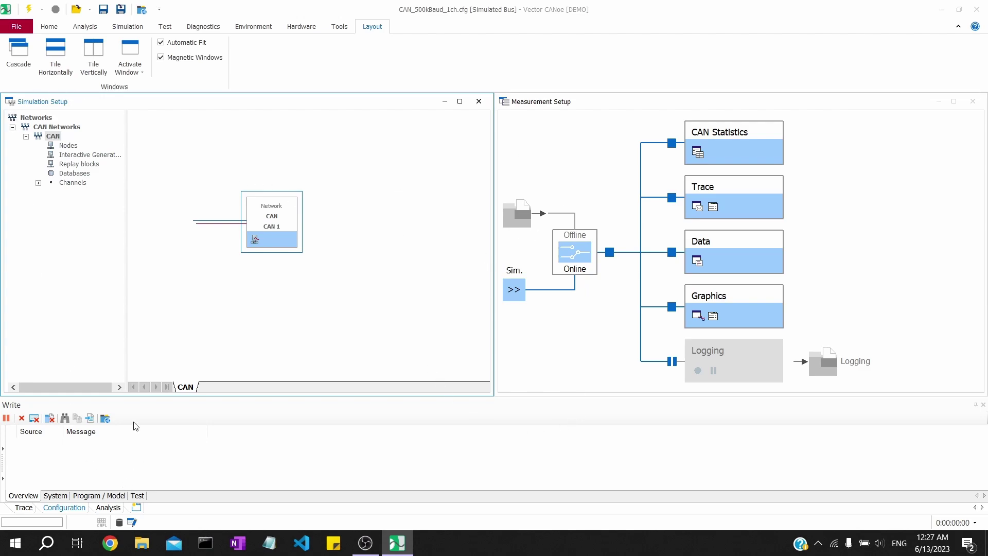
pyautogui.click(62, 146)
pyautogui.click(76, 157)
pyautogui.click(78, 165)
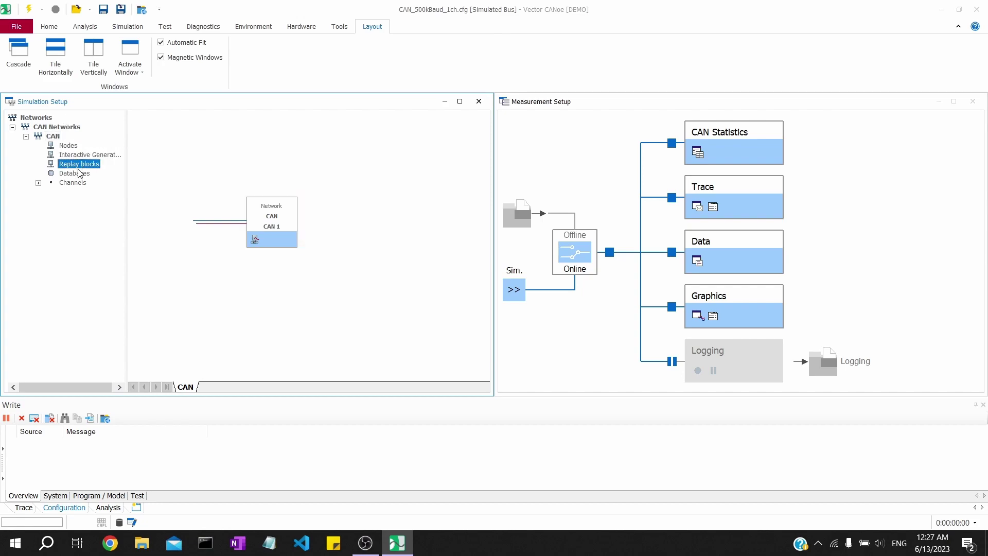
pyautogui.click(79, 174)
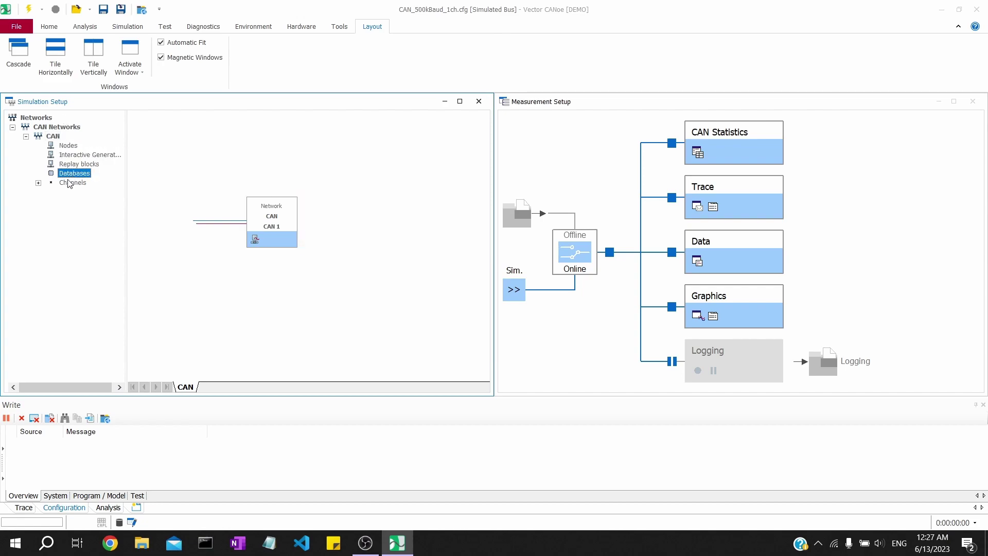
pyautogui.click(38, 183)
pyautogui.rightClick(610, 252)
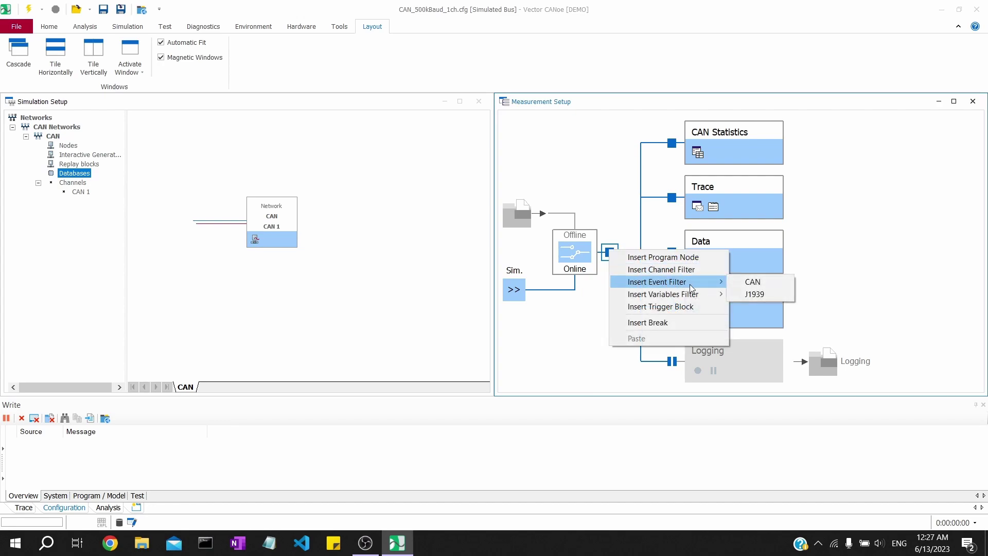
pyautogui.click(570, 335)
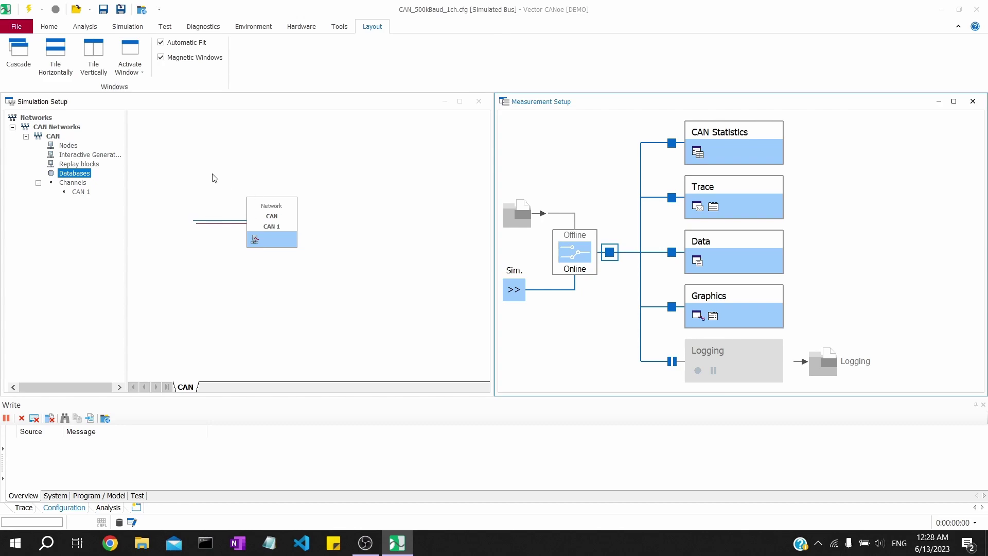
pyautogui.click(42, 14)
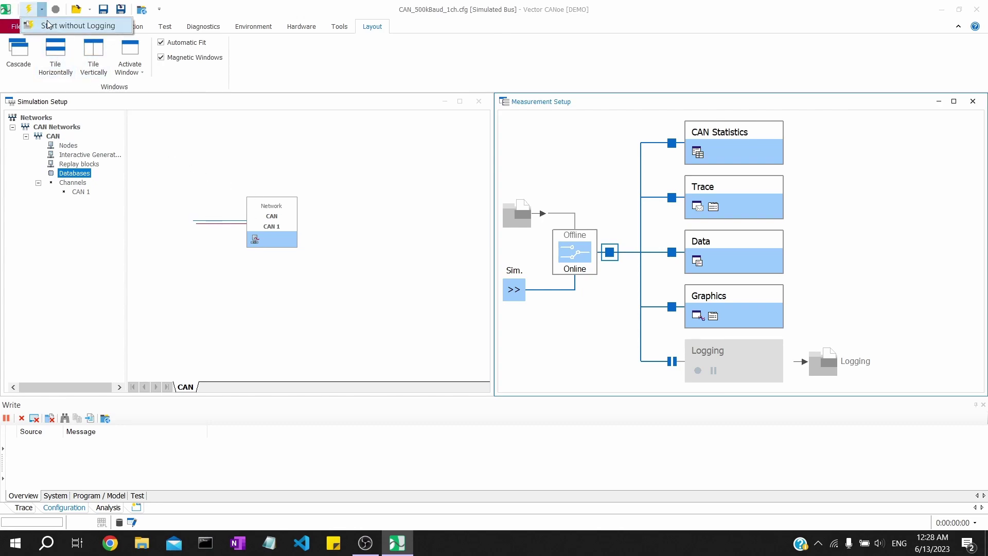
# Run the measurement, widen the Write window's Source and Message columns, then stop it.
pyautogui.click(186, 110)
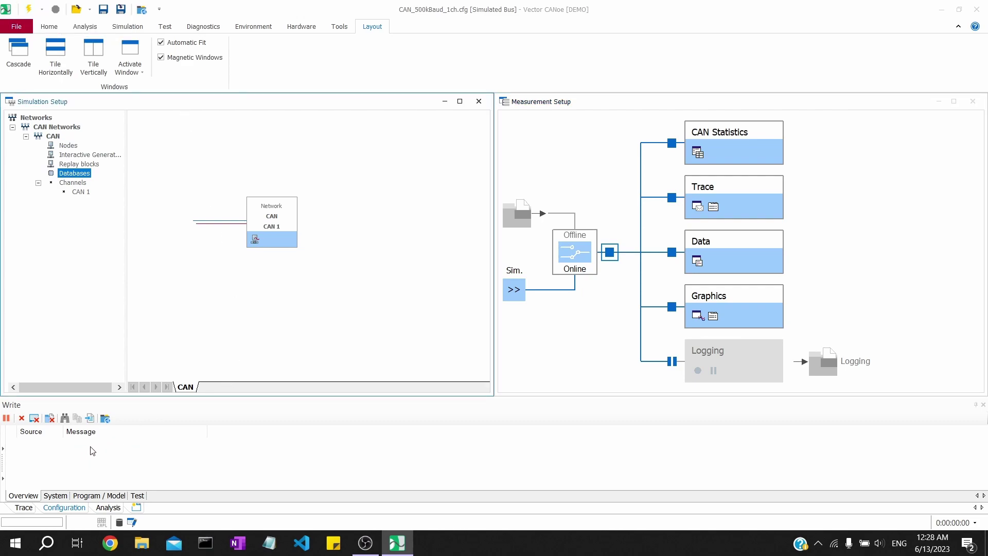
pyautogui.click(73, 458)
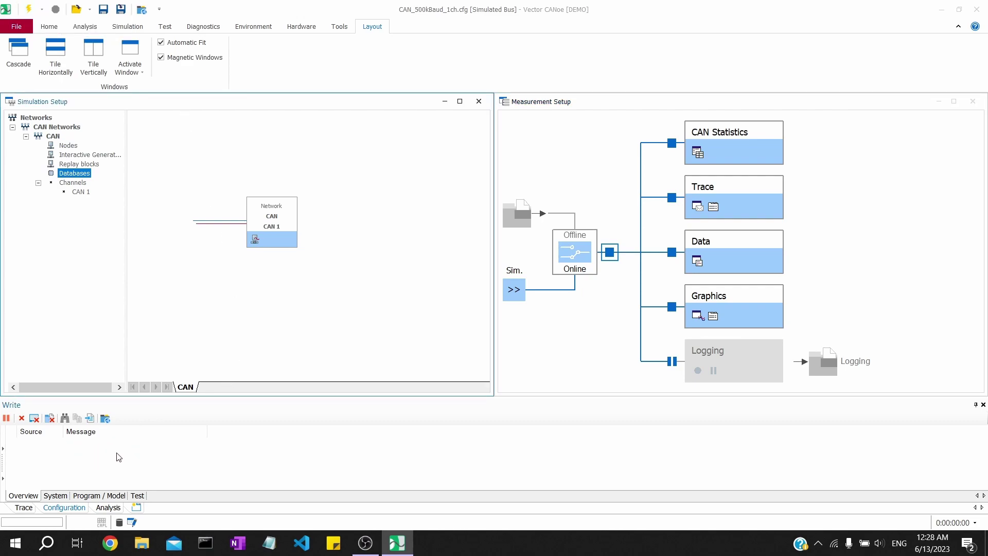
pyautogui.click(28, 10)
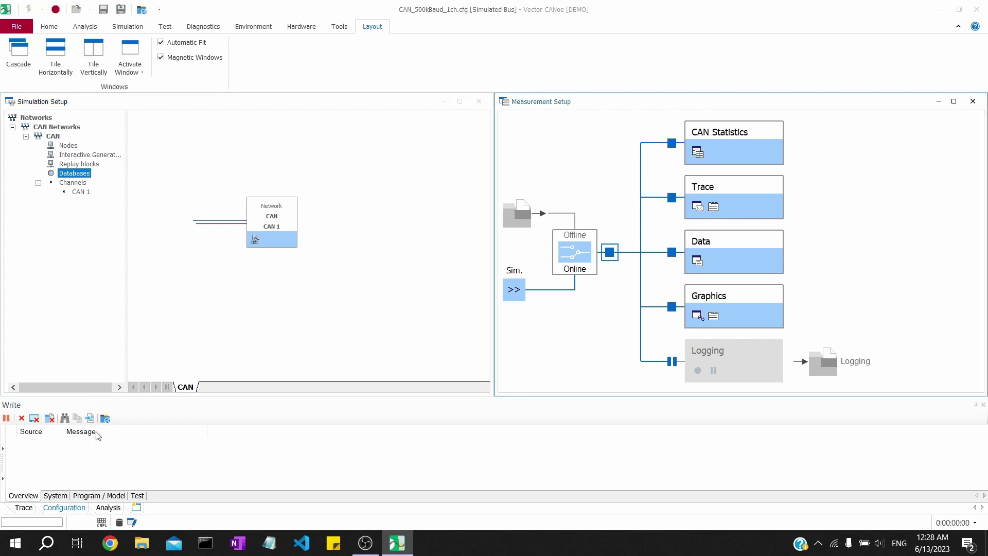
pyautogui.moveTo(274, 395); pyautogui.dragTo(283, 306)
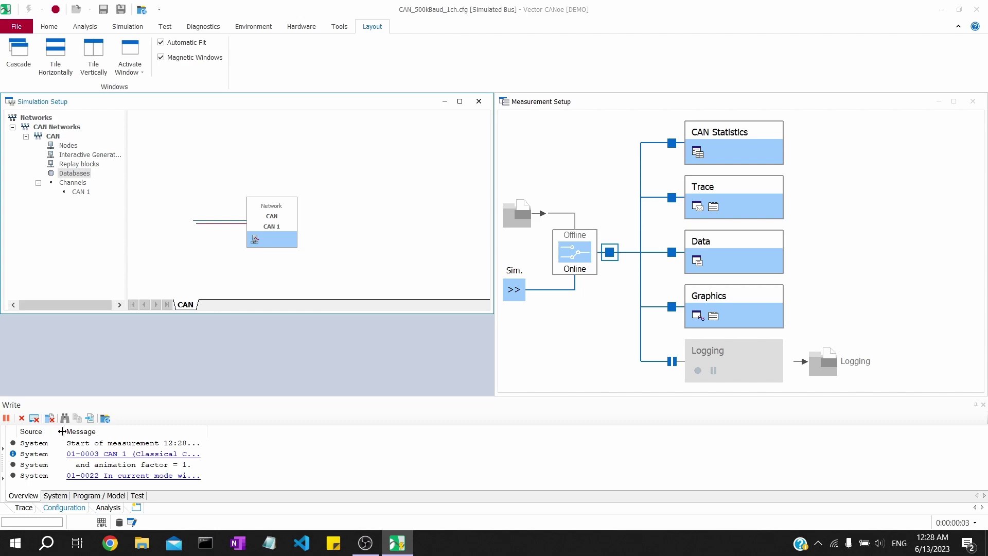
pyautogui.moveTo(61, 431); pyautogui.dragTo(157, 431)
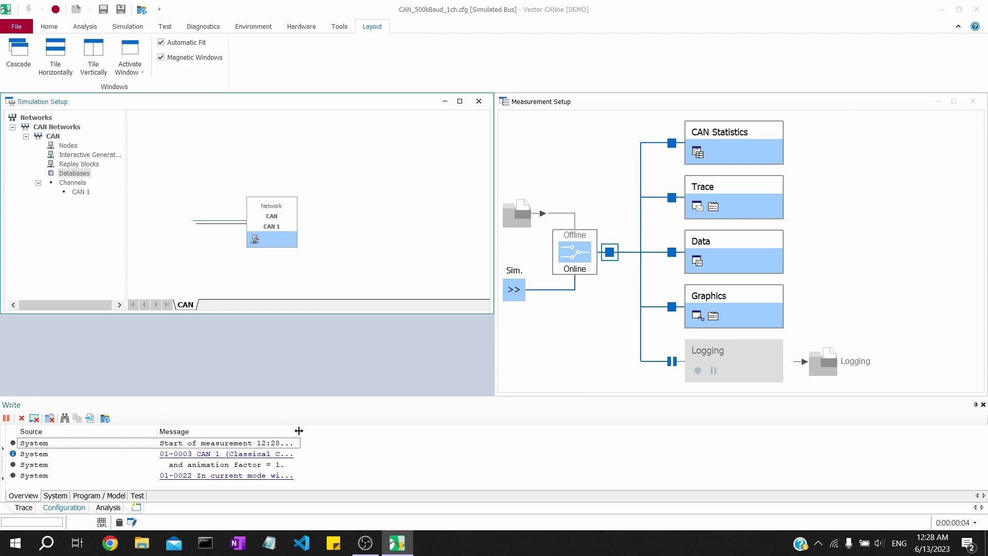
pyautogui.moveTo(299, 430); pyautogui.dragTo(589, 430)
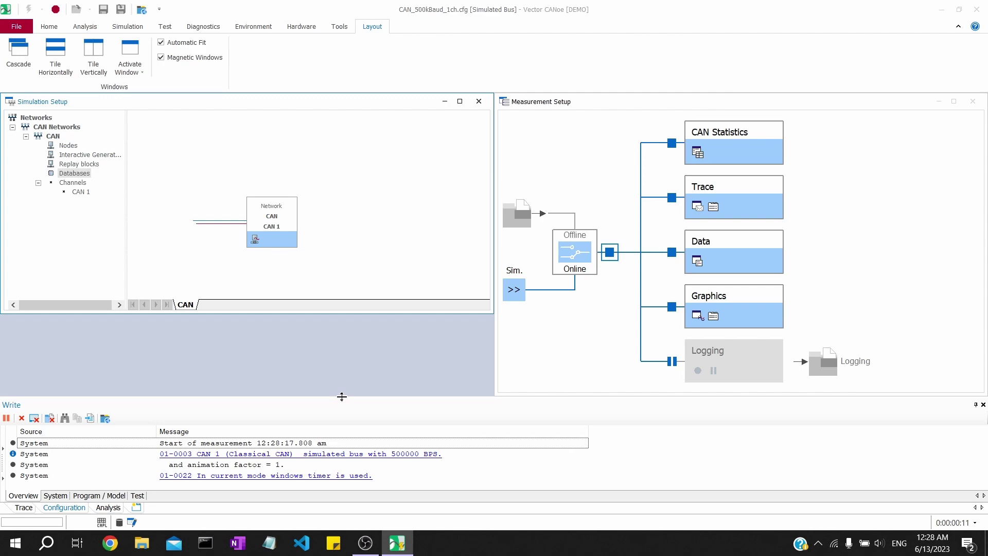
pyautogui.moveTo(342, 396); pyautogui.dragTo(357, 354)
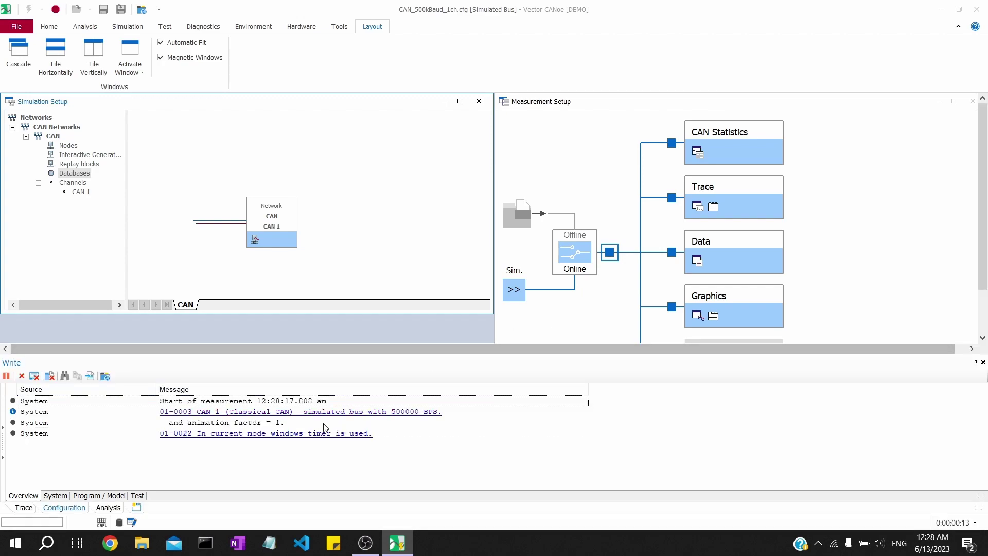
pyautogui.click(54, 9)
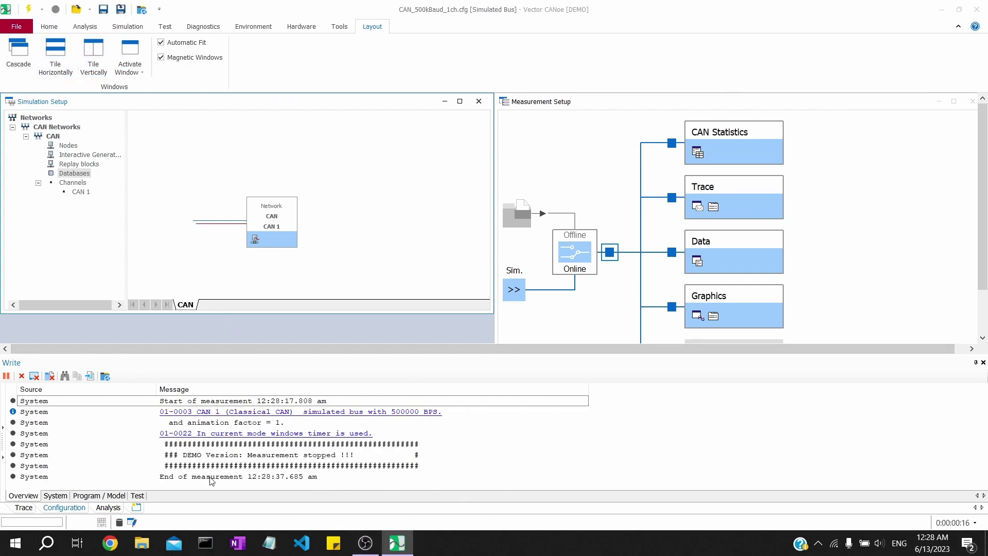
# Insert network node ECU 1 on the CAN 1 bus, leaving its program file unassigned.
pyautogui.click(218, 221)
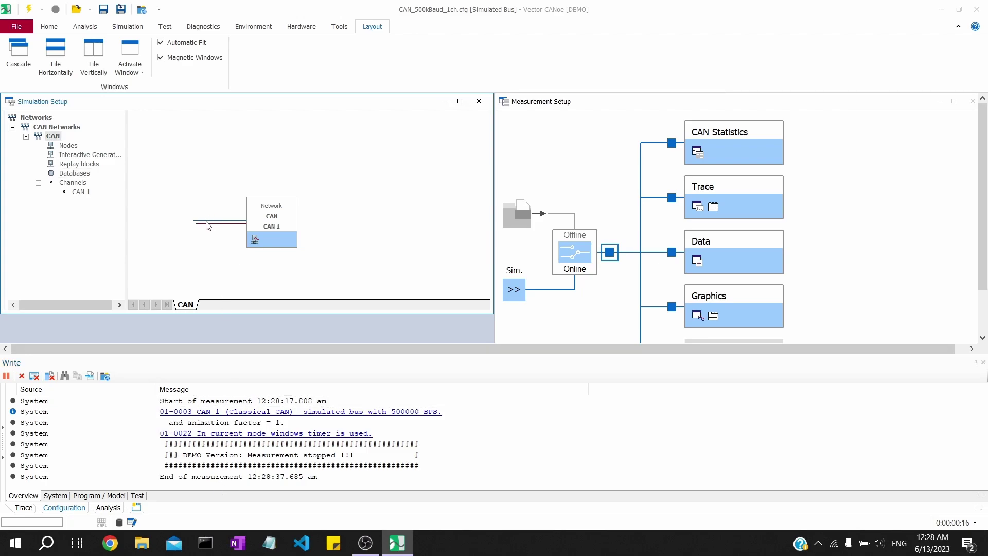
pyautogui.rightClick(215, 224)
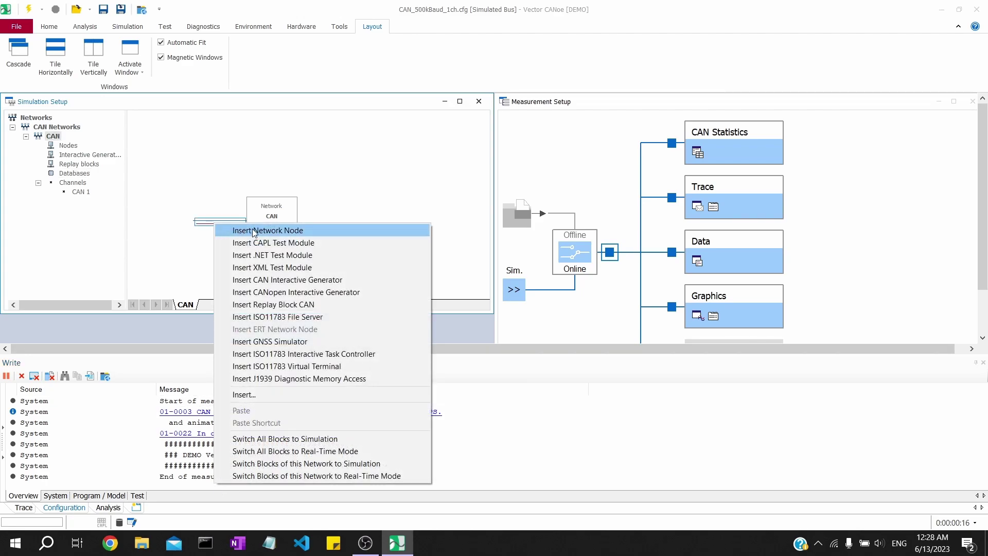
pyautogui.click(264, 235)
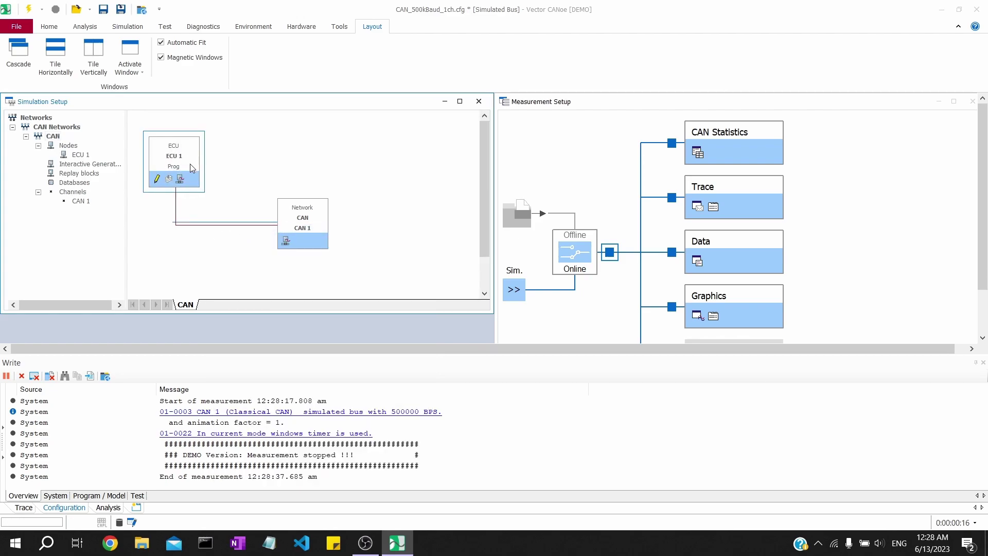
pyautogui.click(155, 179)
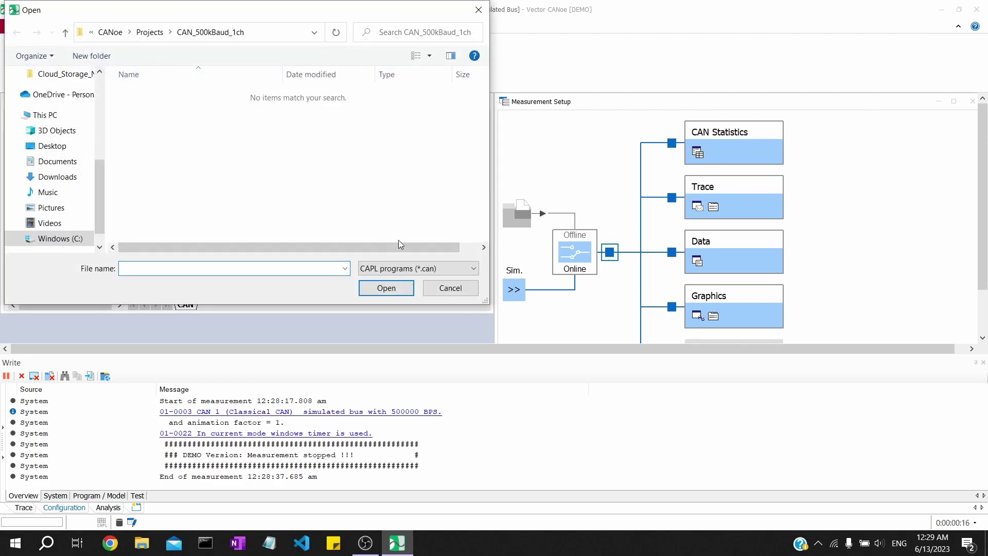
pyautogui.click(455, 292)
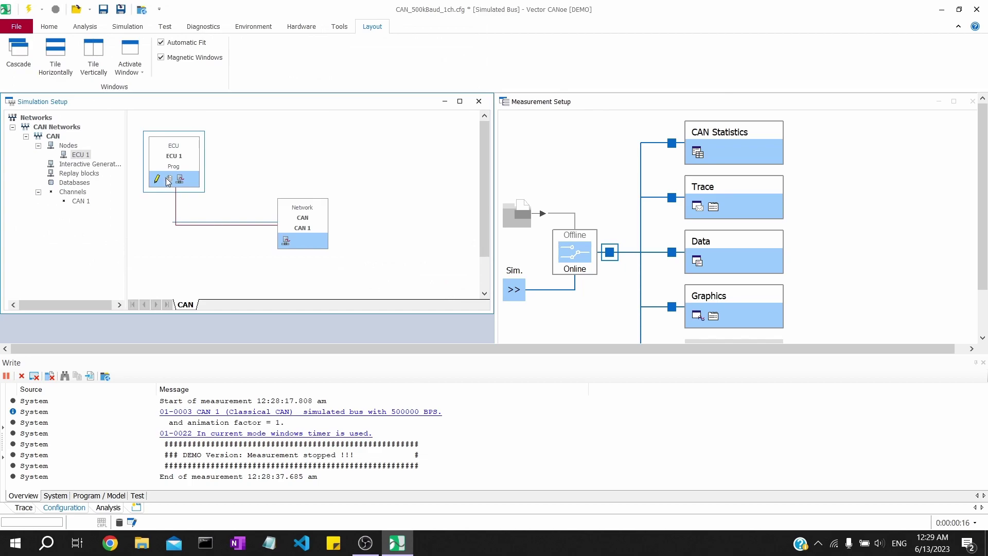
pyautogui.click(157, 178)
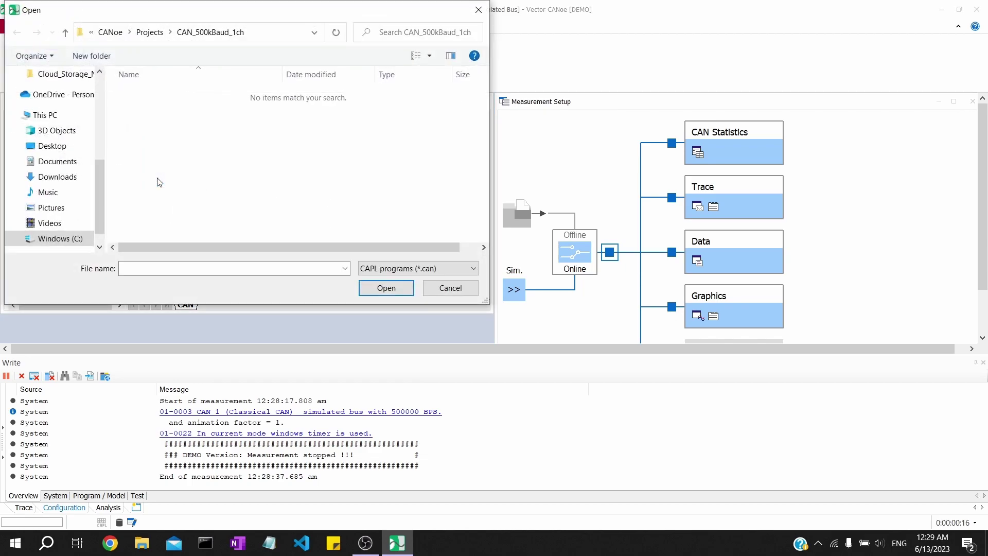
pyautogui.click(436, 290)
# Browse the Tools and Hardware ribbon options, again cancelling ECU 1's program file picker.
pyautogui.click(340, 28)
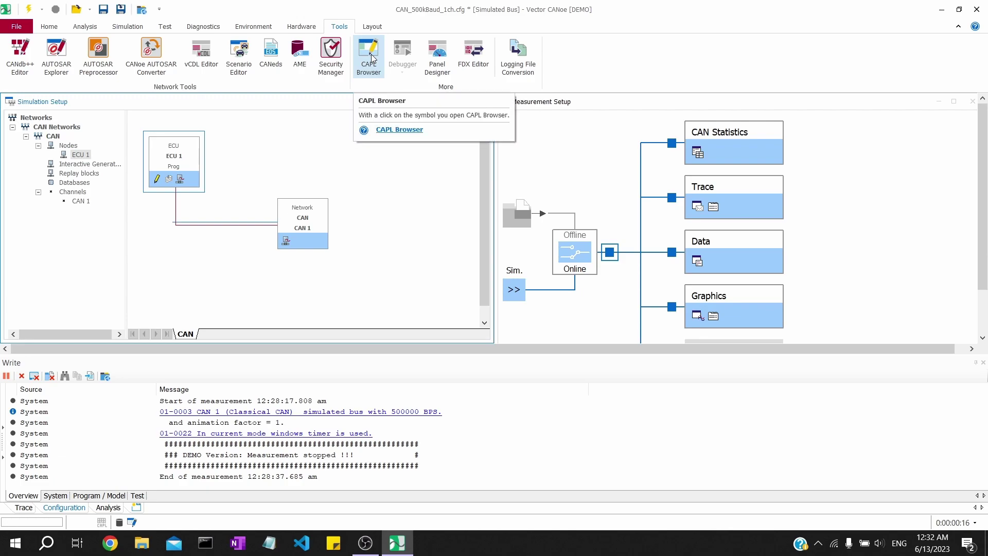
pyautogui.click(298, 28)
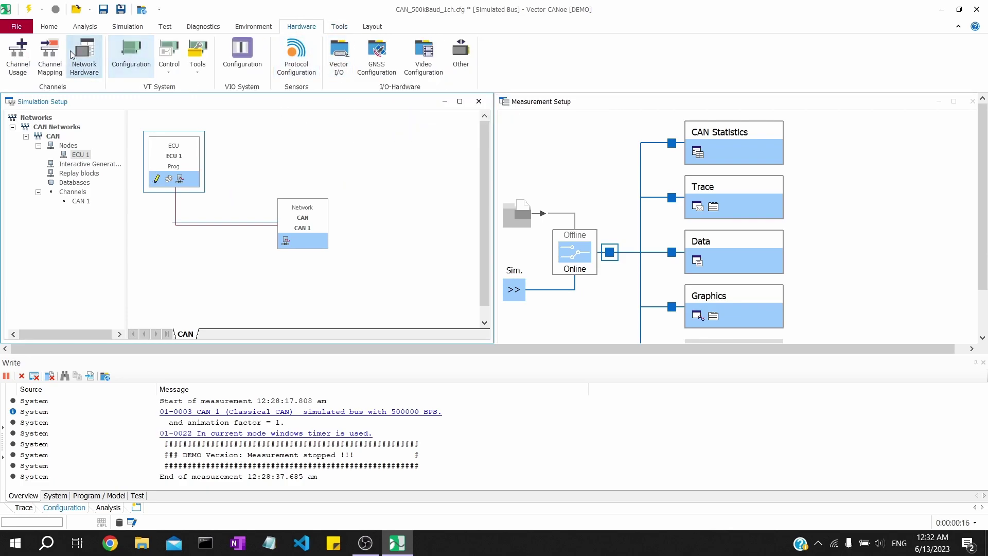
pyautogui.click(49, 26)
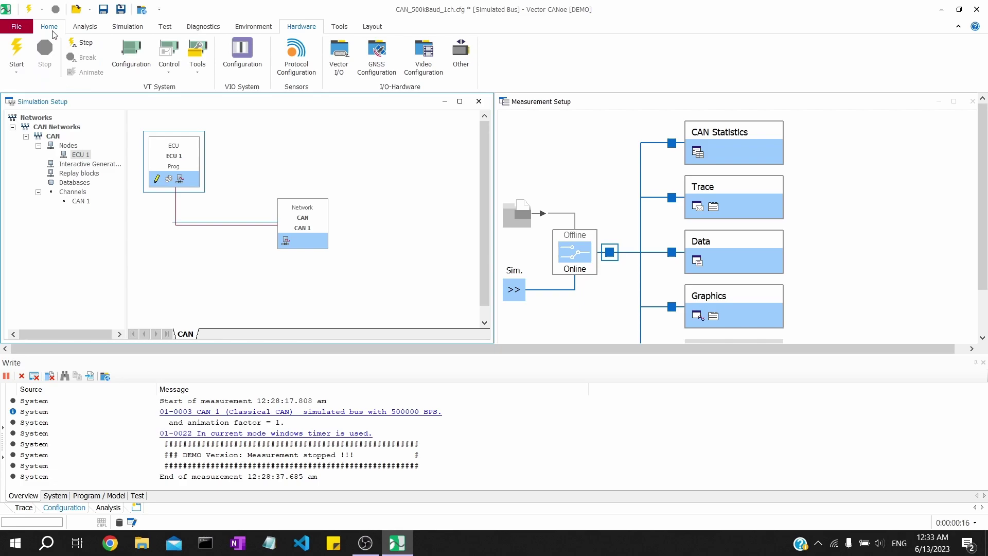
pyautogui.click(156, 179)
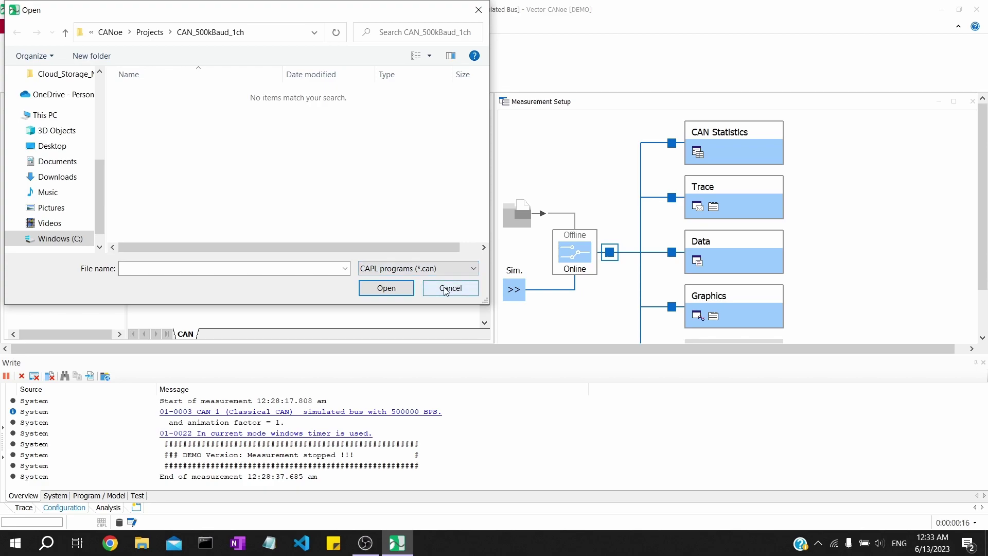
pyautogui.click(449, 287)
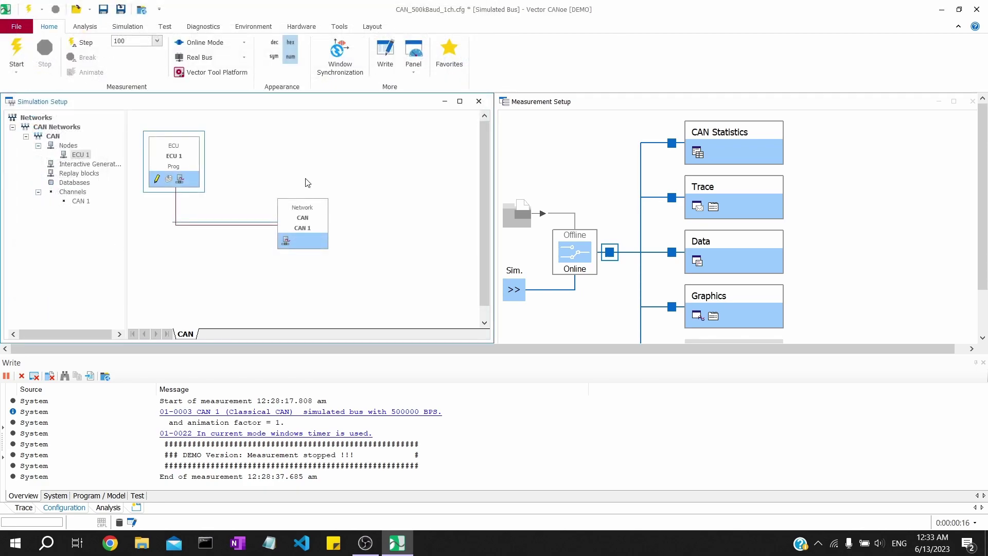
pyautogui.click(339, 27)
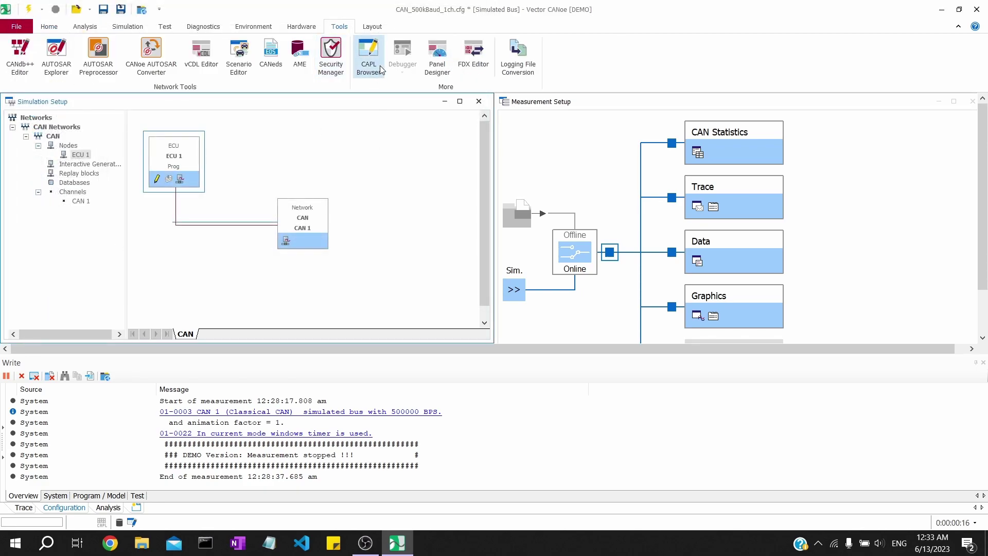
# Launch CAPL Browser with NewFile1.can and step through its includes and variables outline.
pyautogui.click(363, 62)
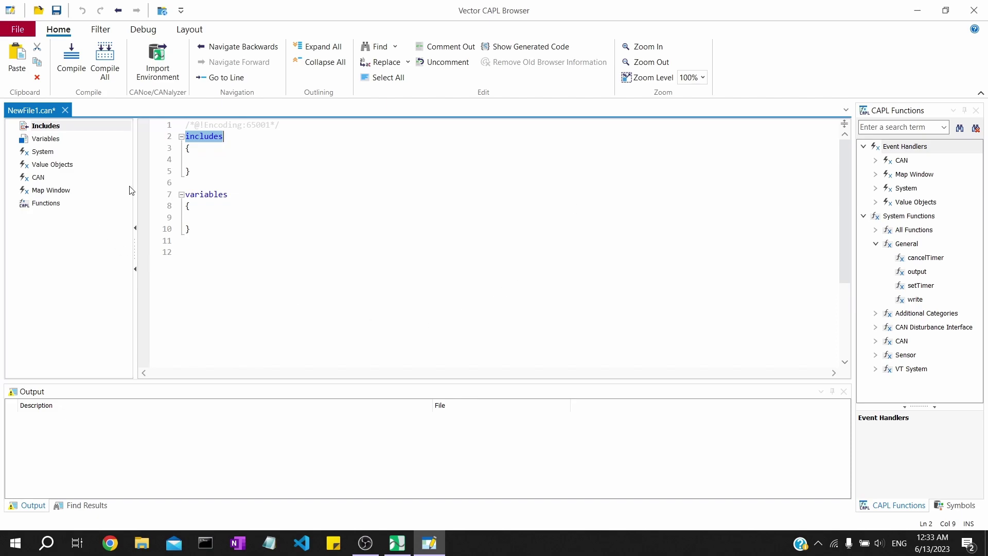
pyautogui.click(41, 139)
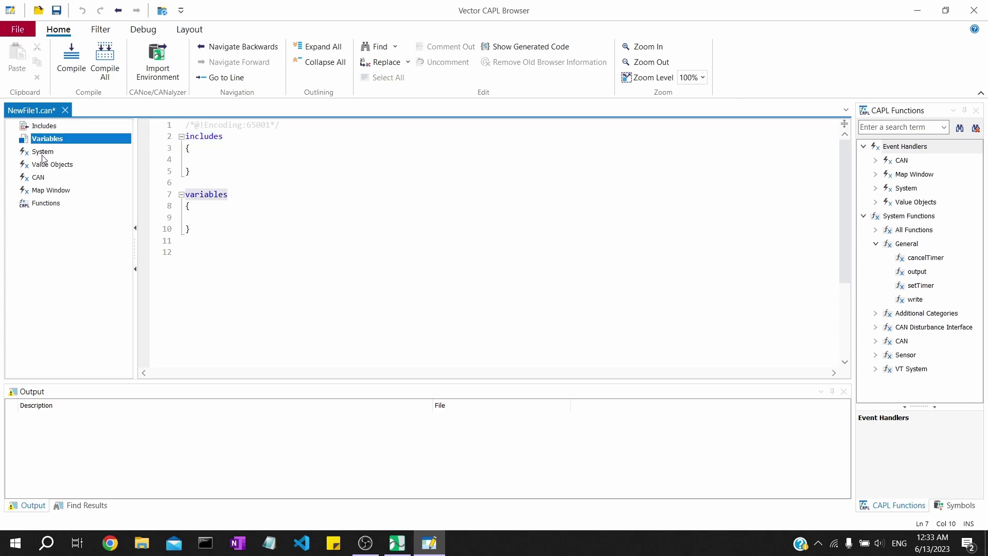
pyautogui.click(42, 153)
pyautogui.click(46, 164)
pyautogui.click(44, 177)
pyautogui.click(41, 190)
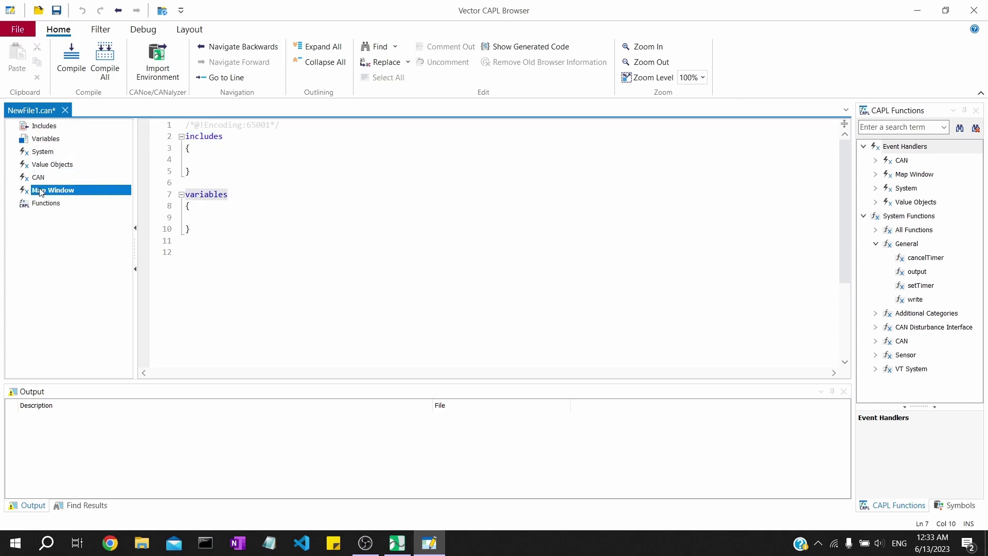
pyautogui.click(45, 203)
pyautogui.click(49, 127)
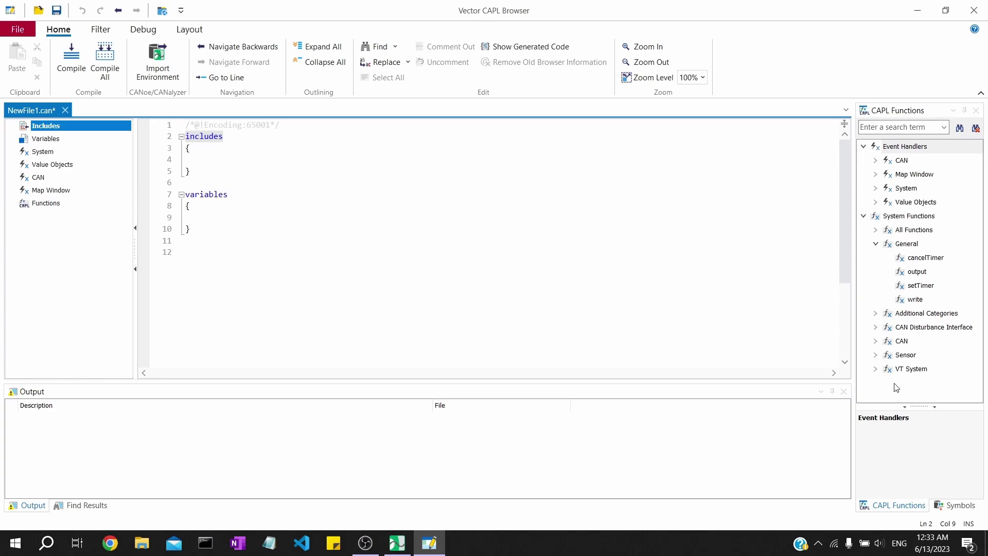
# Expand and collapse the Sensor and CAN event handler lists in the CAPL Functions panel.
pyautogui.click(875, 355)
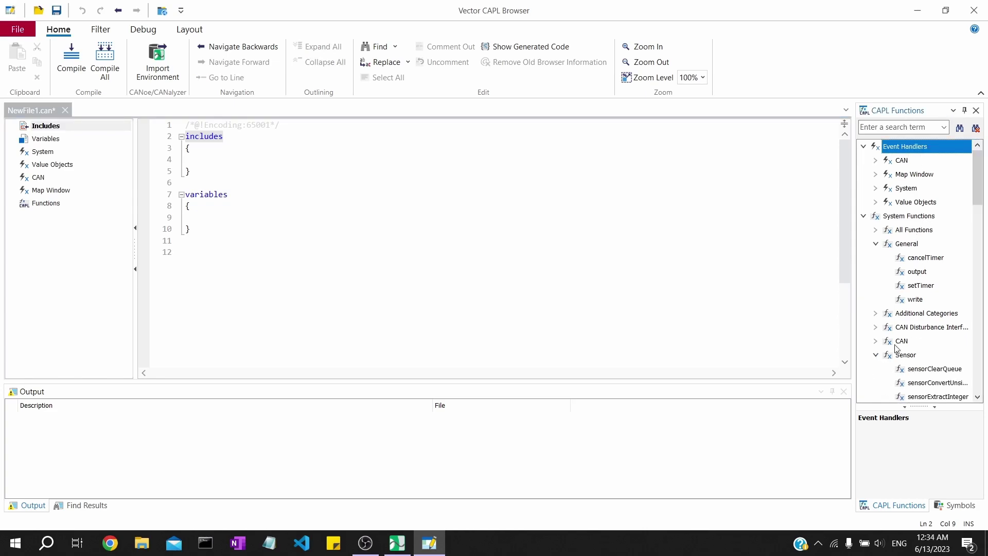
pyautogui.scroll(-2, 927, 319)
pyautogui.scroll(-3, 926, 319)
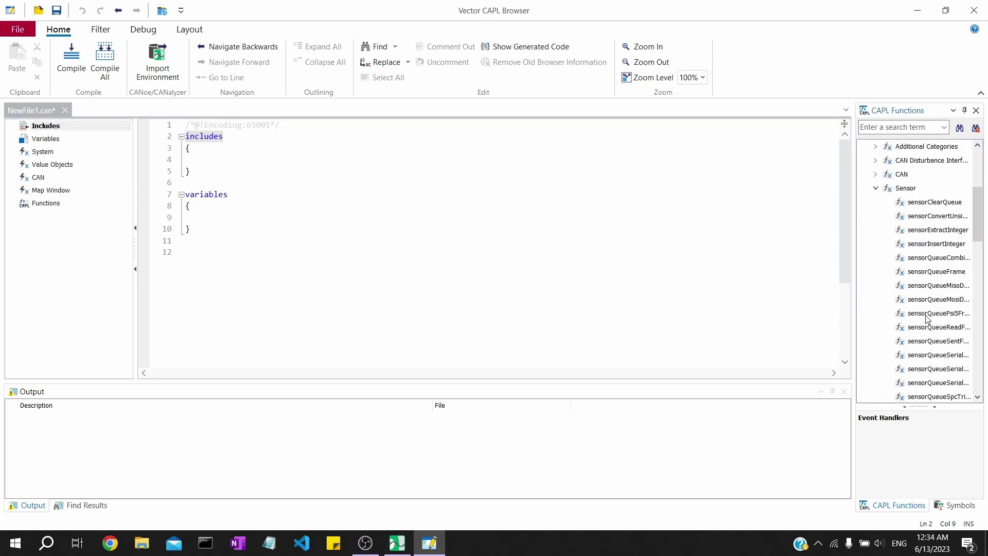
pyautogui.click(876, 189)
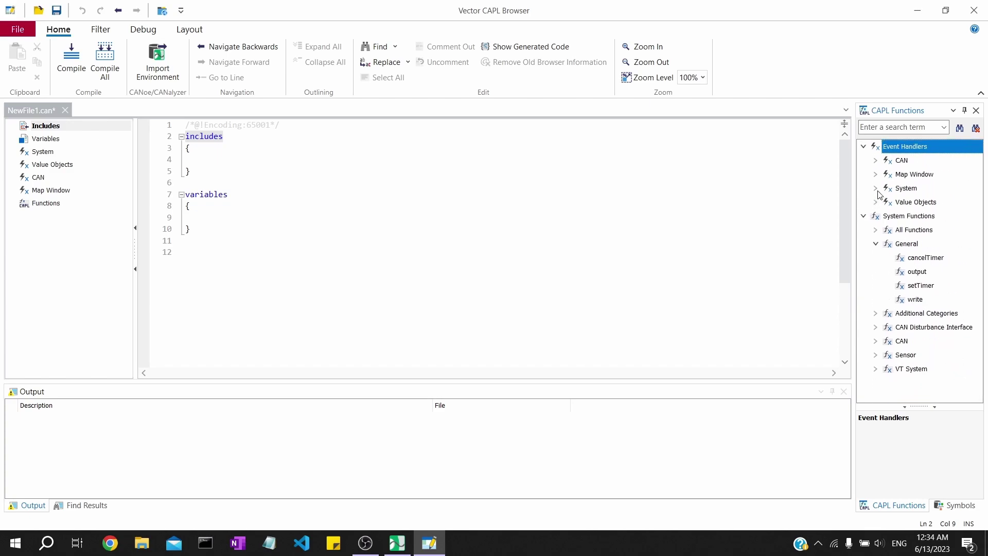
pyautogui.click(876, 160)
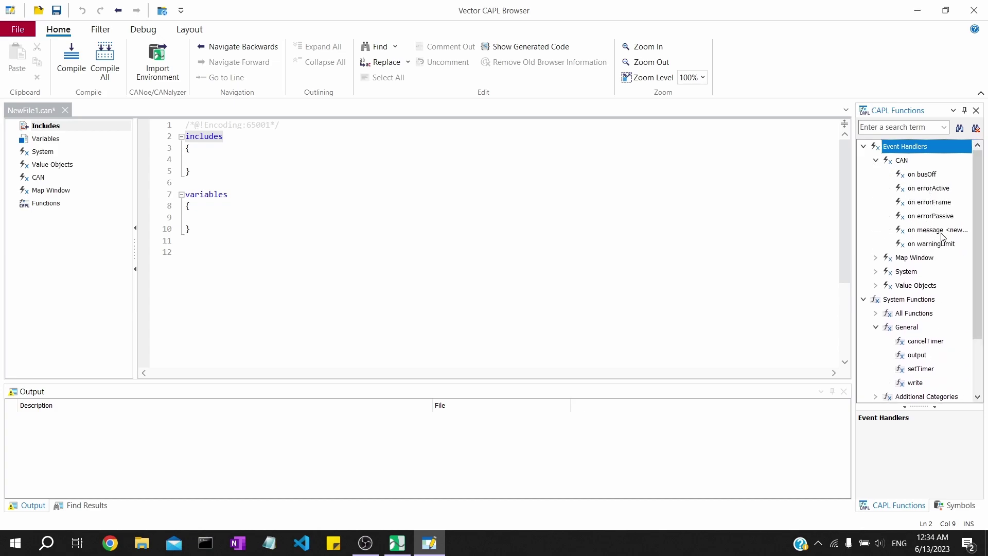
pyautogui.click(877, 161)
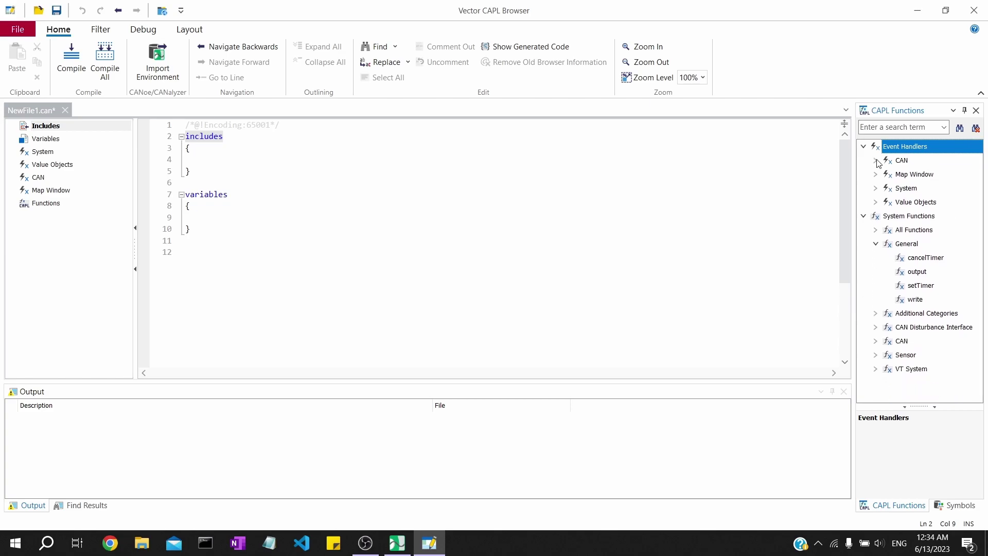
pyautogui.click(186, 438)
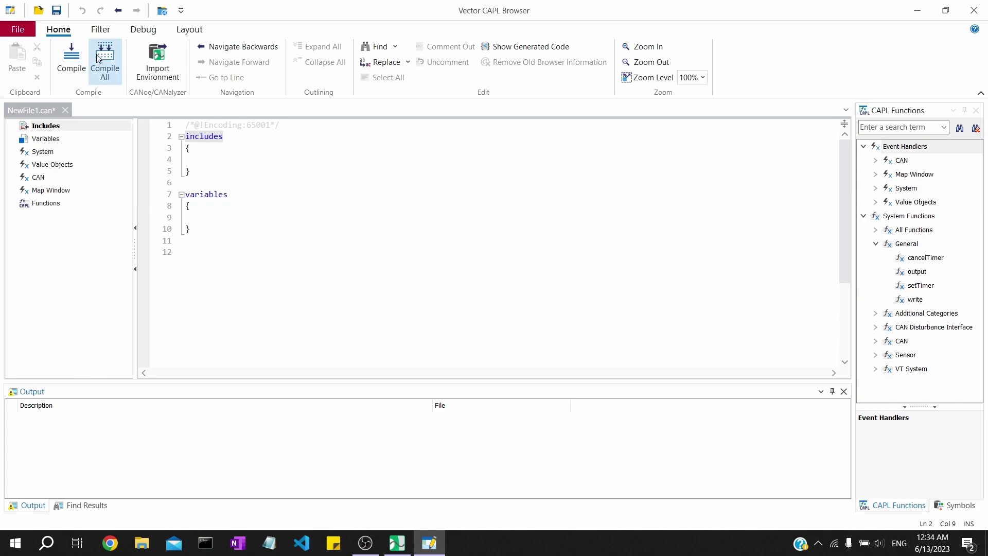
# Browse the debugging and filter ribbon options, then select the includes and variables template code.
pyautogui.click(133, 32)
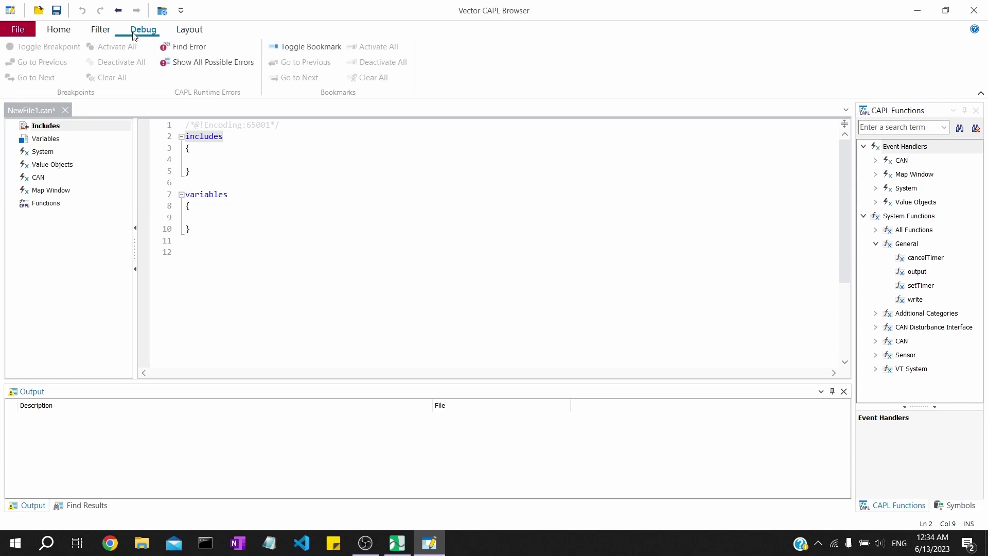
pyautogui.click(101, 31)
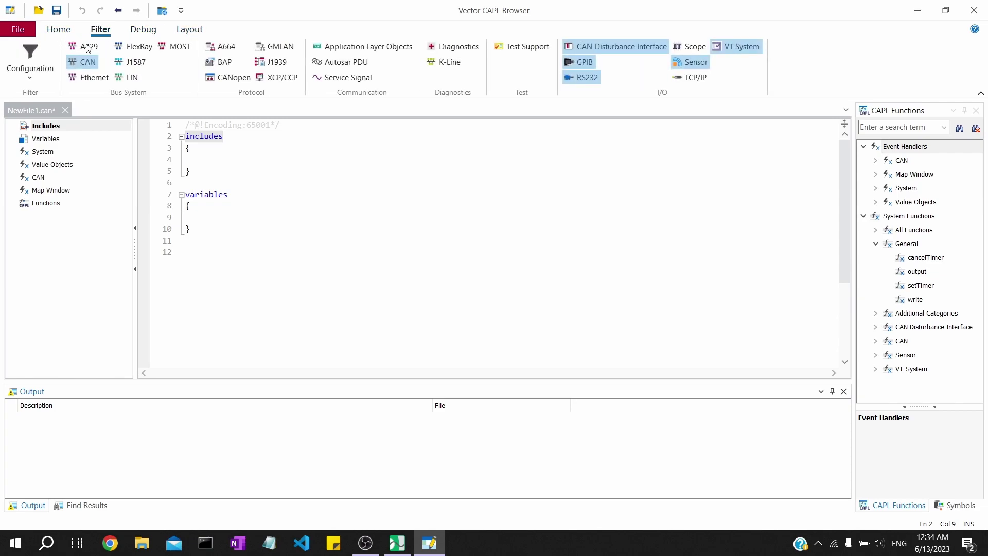
pyautogui.click(61, 31)
pyautogui.click(253, 247)
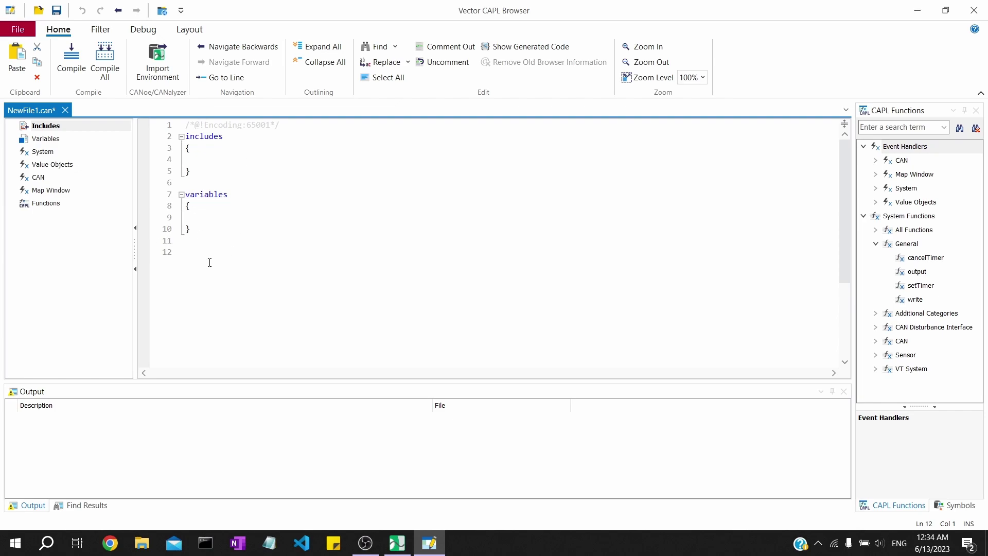
pyautogui.moveTo(209, 262); pyautogui.dragTo(177, 142)
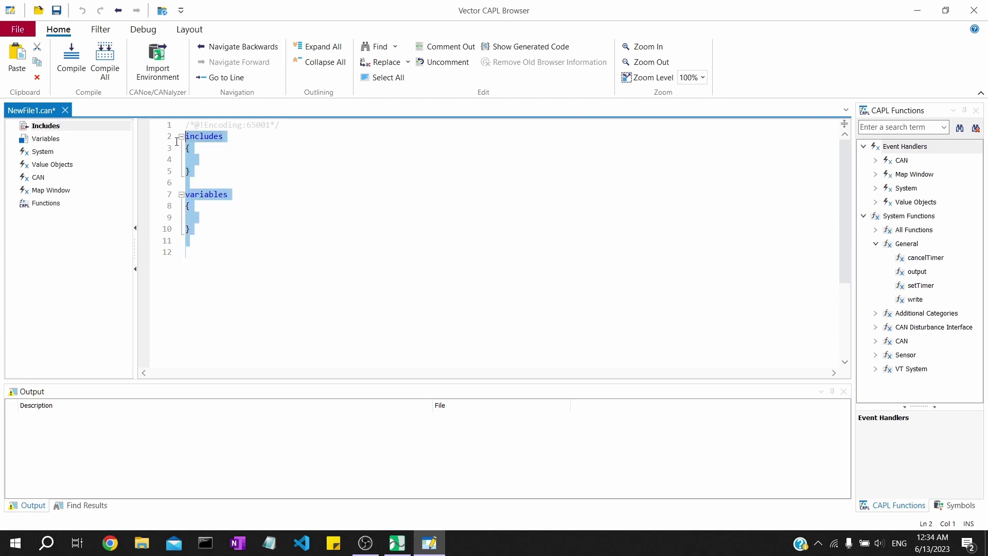
# Delete the includes and variables template, leaving the encoding line, and list System event handlers.
pyautogui.press('Delete')
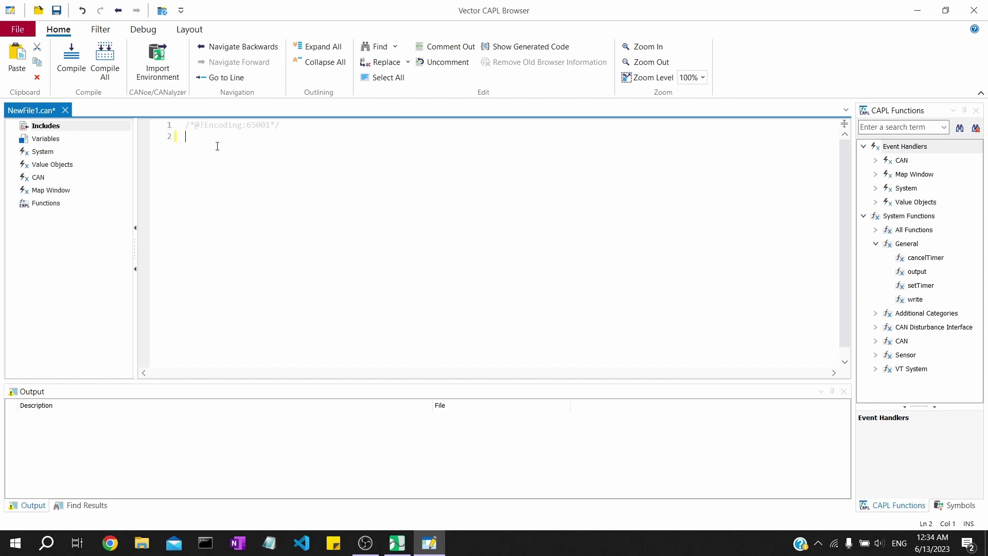
pyautogui.write('on start')
pyautogui.press('Escape')
pyautogui.write(':')
pyautogui.press('Return')
pyautogui.press('BackSpace')
pyautogui.press('BackSpace')
pyautogui.press('BackSpace')
pyautogui.press('BackSpace')
pyautogui.press('BackSpace')
pyautogui.press('BackSpace')
pyautogui.press('BackSpace')
pyautogui.click(875, 189)
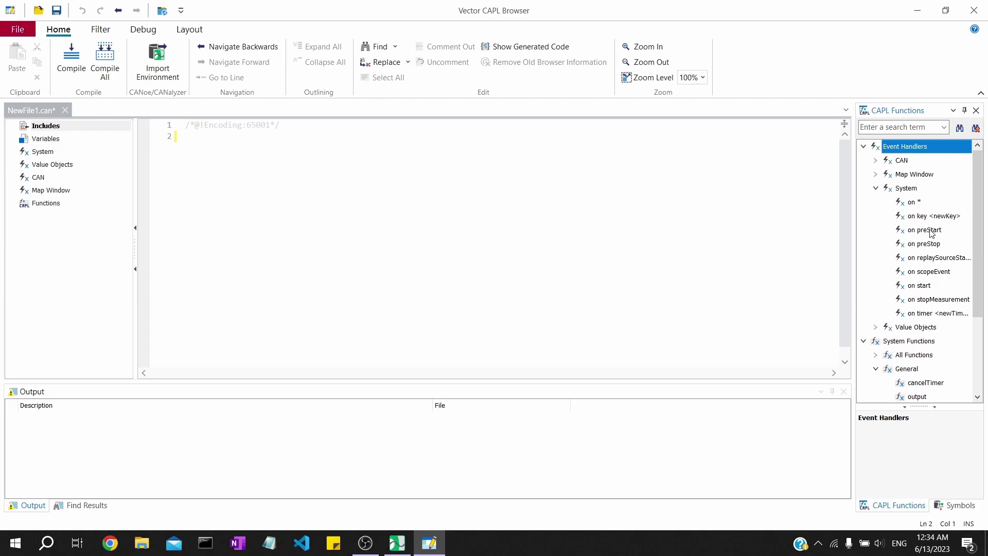
# Insert an on start handler, then clear the file and retype 'on start' with an opening brace.
pyautogui.click(921, 286)
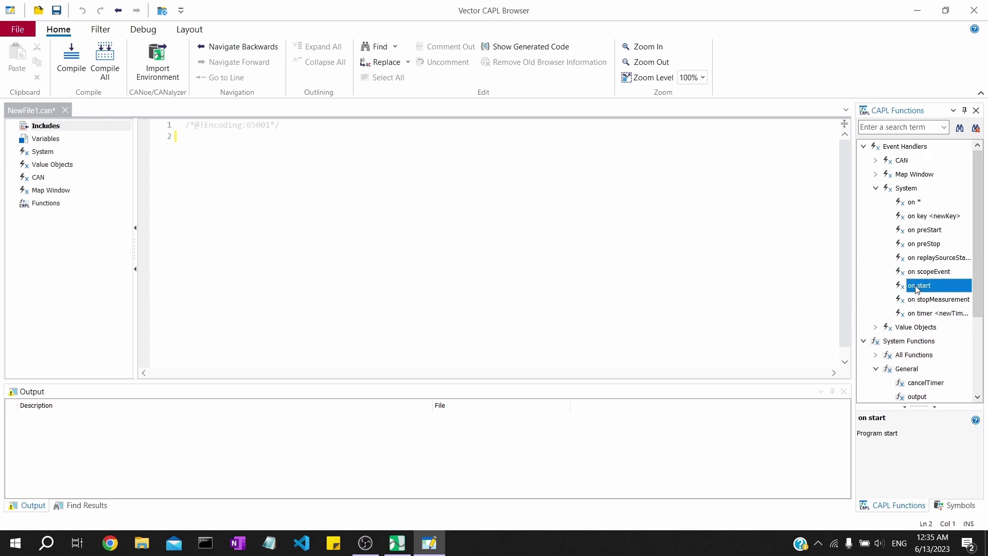
pyautogui.moveTo(917, 290); pyautogui.dragTo(417, 194)
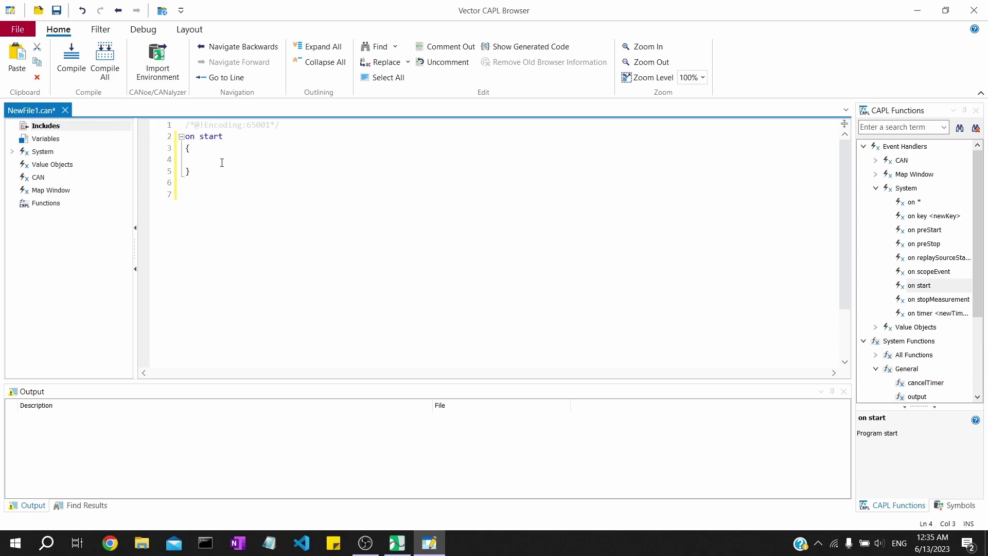
pyautogui.hotkey('ctrl', 'a')
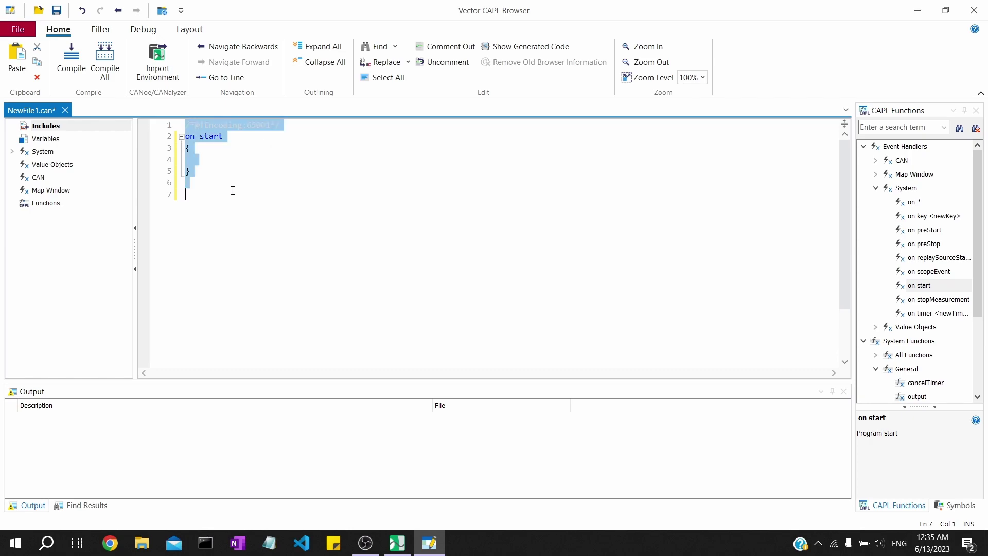
pyautogui.press('Delete')
pyautogui.write('on start')
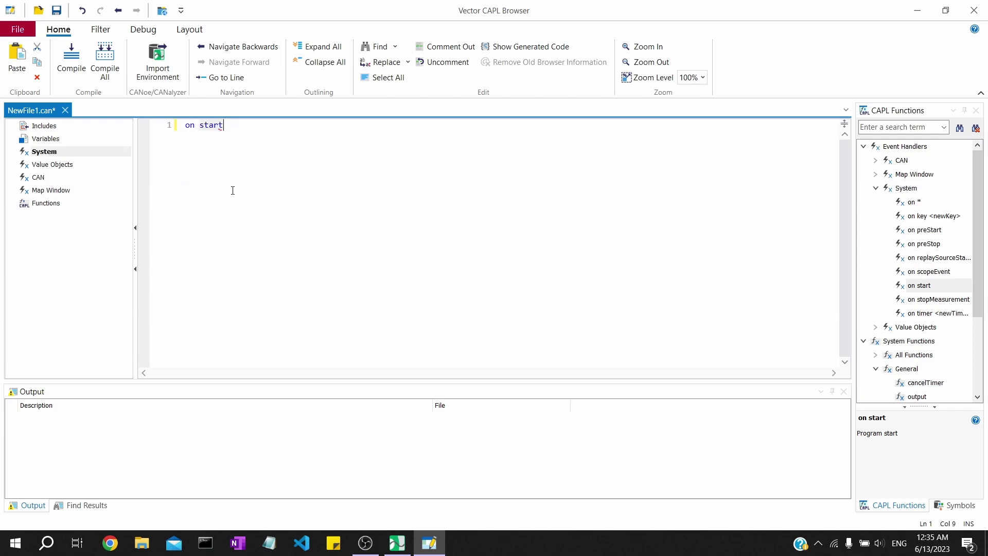
pyautogui.press('Return')
pyautogui.write('{')
pyautogui.press('Return')
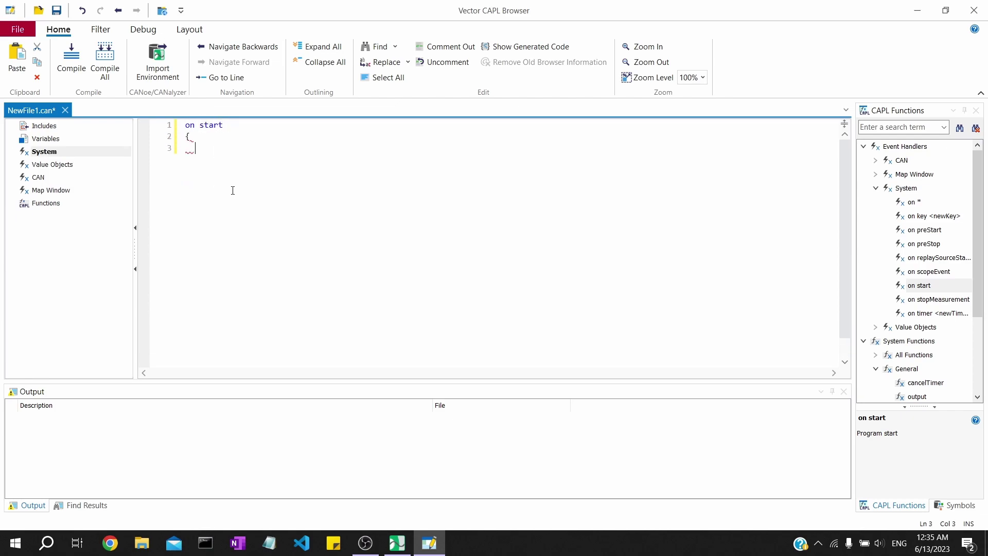
pyautogui.press('Return')
pyautogui.press('BackSpace')
# Add write("Hello World!!!"); and the closing brace, then save the file.
pyautogui.write('write("Hellow')
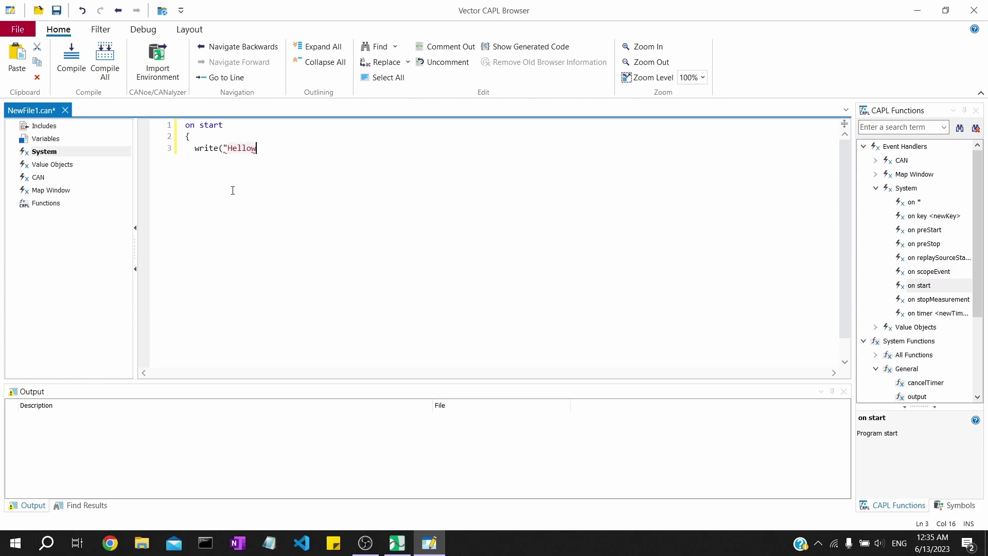
pyautogui.press('BackSpace')
pyautogui.write('World!!!")')
pyautogui.press('Return')
pyautogui.write('}')
pyautogui.click(311, 148)
pyautogui.write(';')
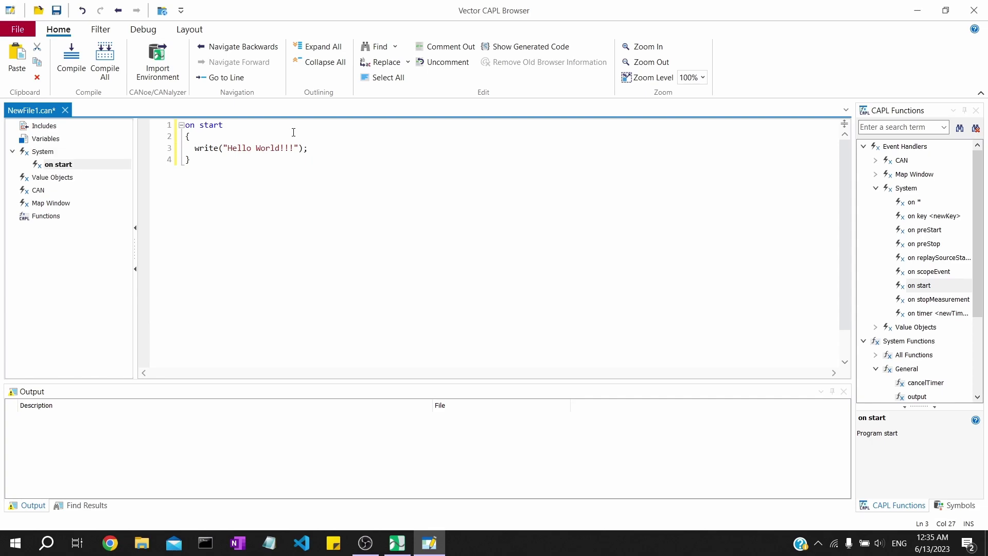
pyautogui.click(214, 160)
pyautogui.hotkey('ctrl', 's')
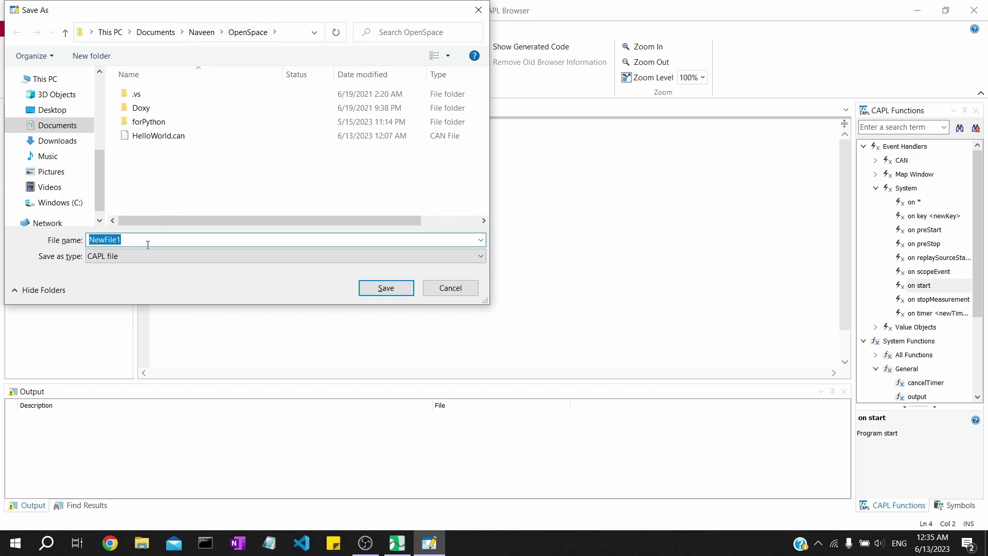
# Save as NewCAPL.can, compile with 0 errors and 0 warnings, and close CAPL Browser.
pyautogui.press('BackSpace')
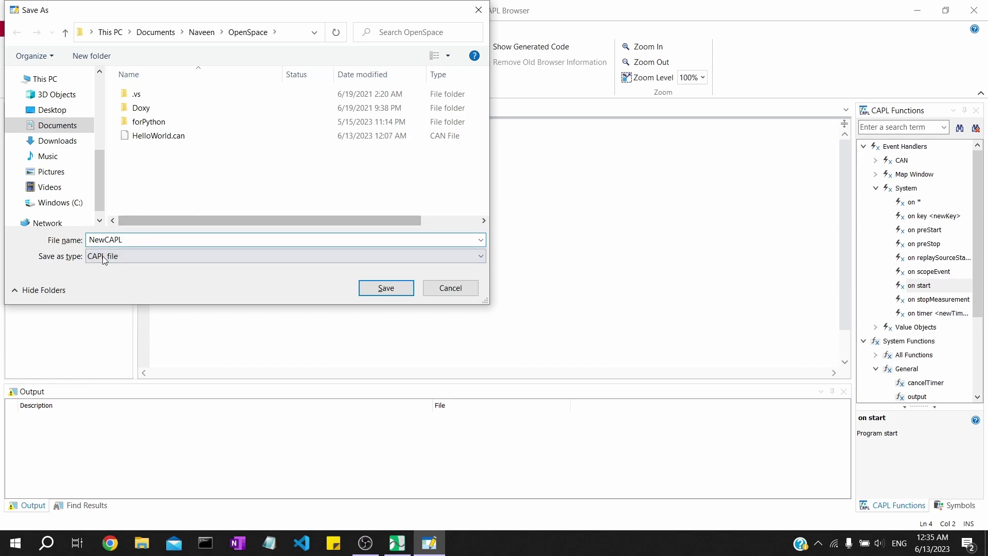
pyautogui.click(382, 287)
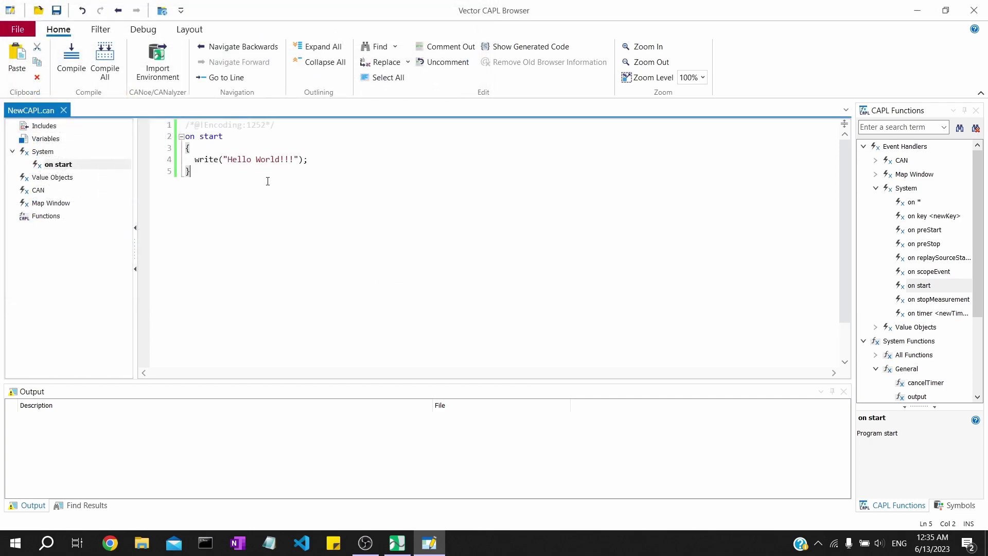
pyautogui.click(72, 61)
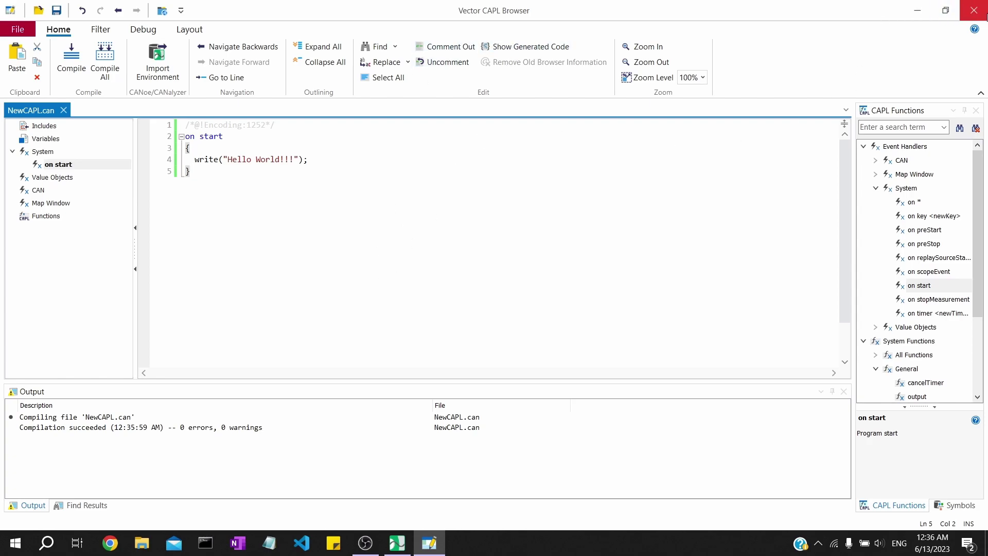
pyautogui.click(977, 10)
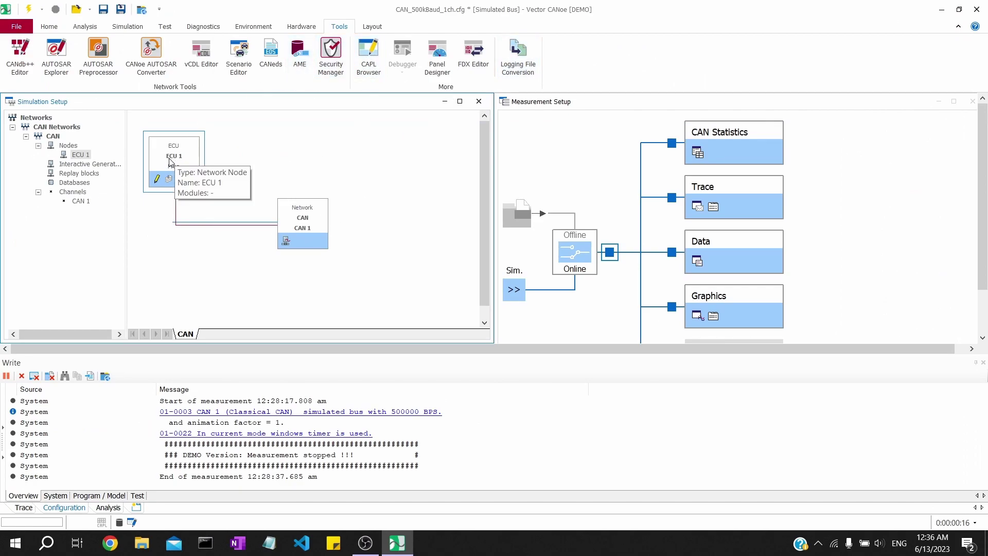
# Assign OpenSpace\NewCAPL.can from the Documents folder as ECU 1's CAPL program.
pyautogui.click(157, 179)
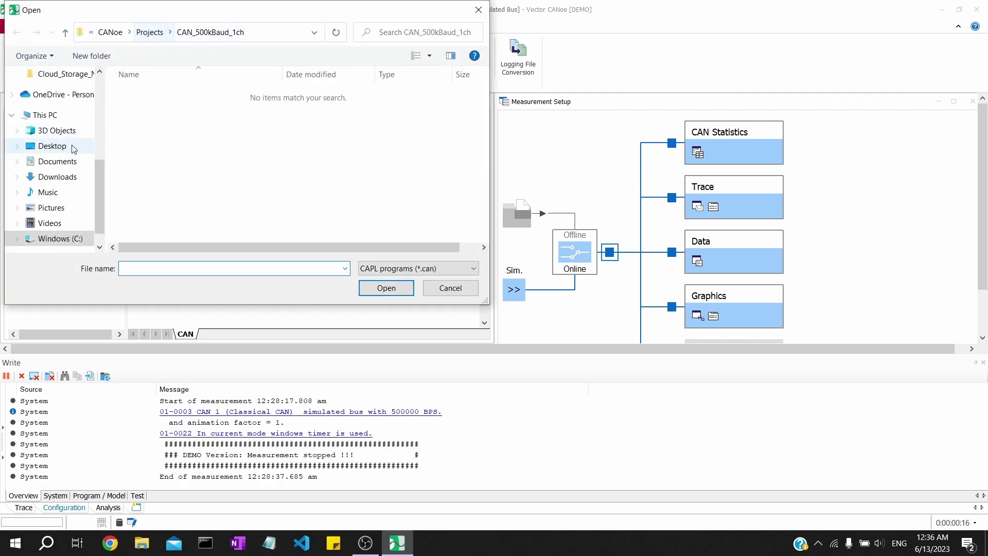
pyautogui.scroll(2, 47, 192)
pyautogui.scroll(3, 47, 194)
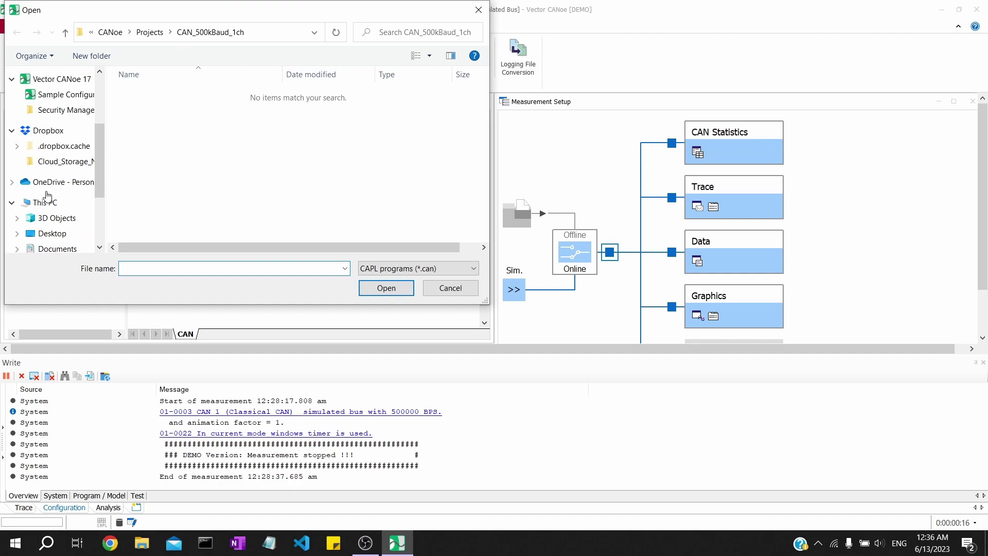
pyautogui.scroll(2, 55, 129)
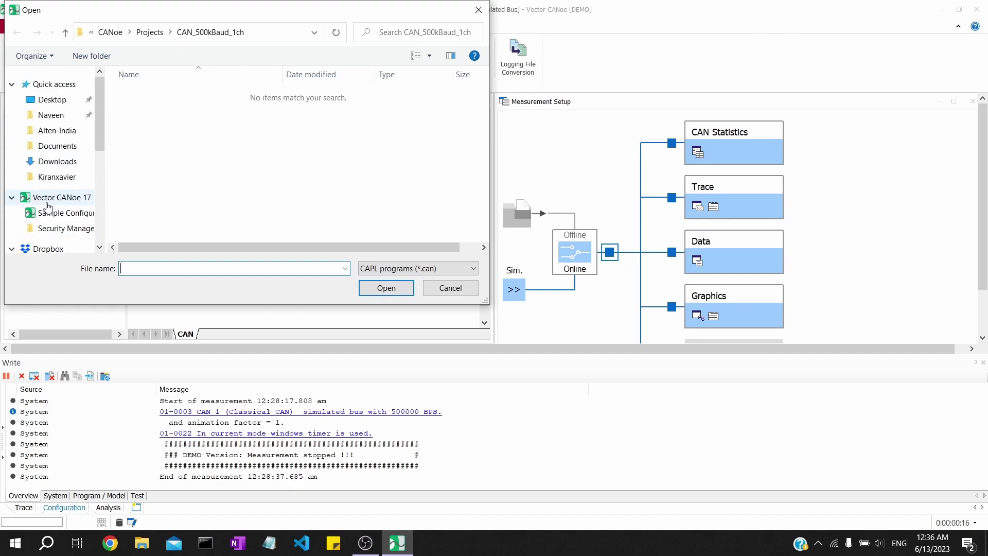
pyautogui.click(51, 115)
pyautogui.doubleClick(211, 150)
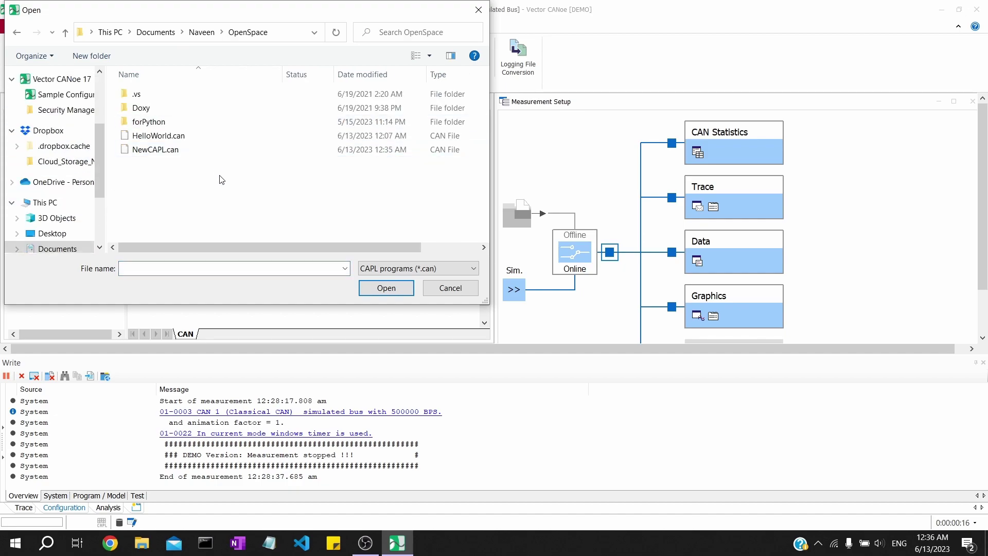
pyautogui.click(189, 150)
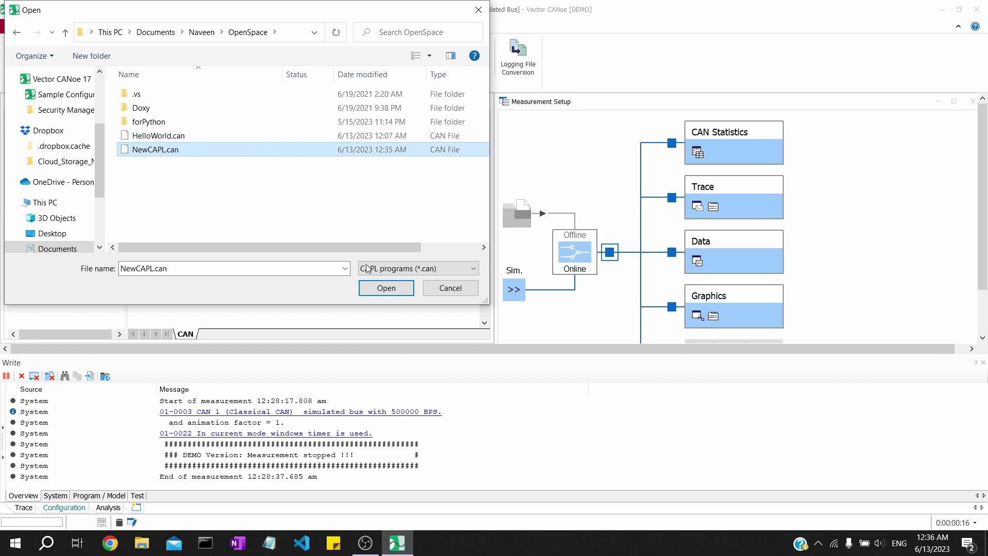
pyautogui.click(386, 287)
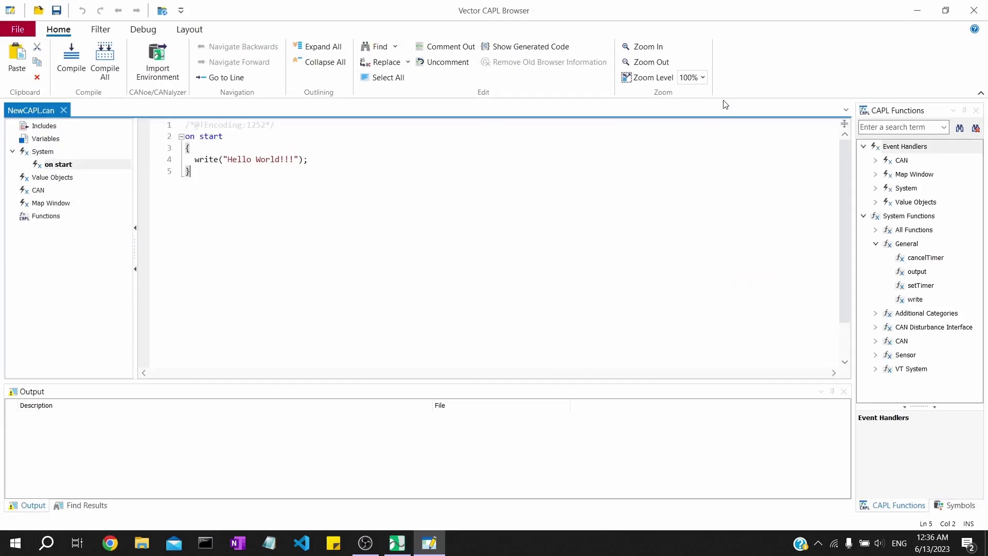
# Close the CAPL Browser, compile ECU 1's program, and dismiss the success message.
pyautogui.click(974, 11)
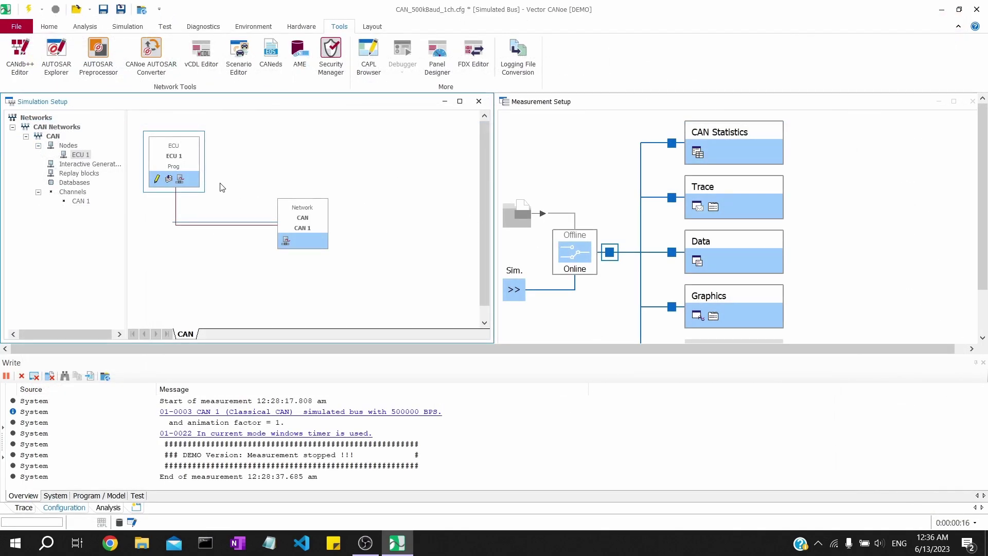
pyautogui.click(172, 178)
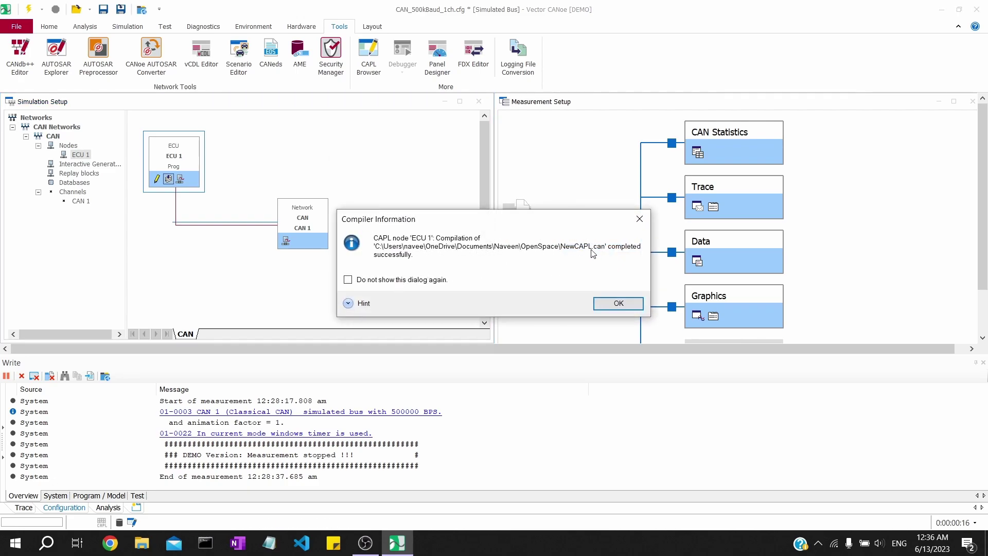
pyautogui.click(612, 304)
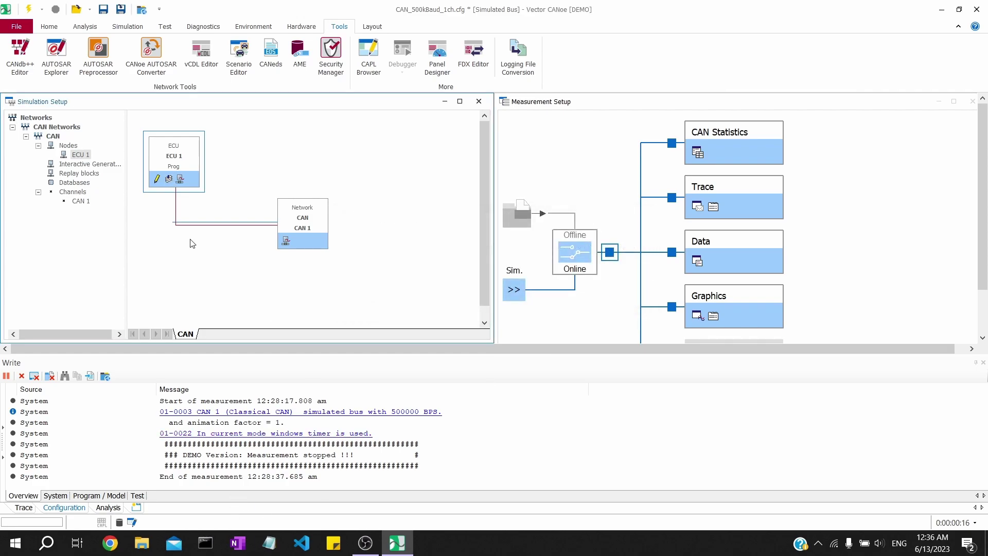
# Clear the Write window and start the measurement from the Home tab.
pyautogui.click(48, 27)
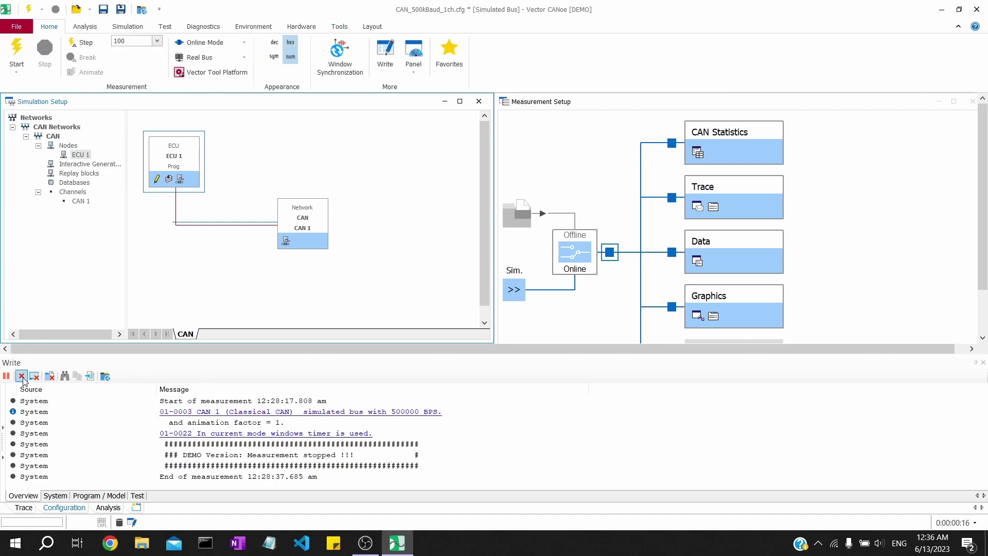
pyautogui.click(45, 378)
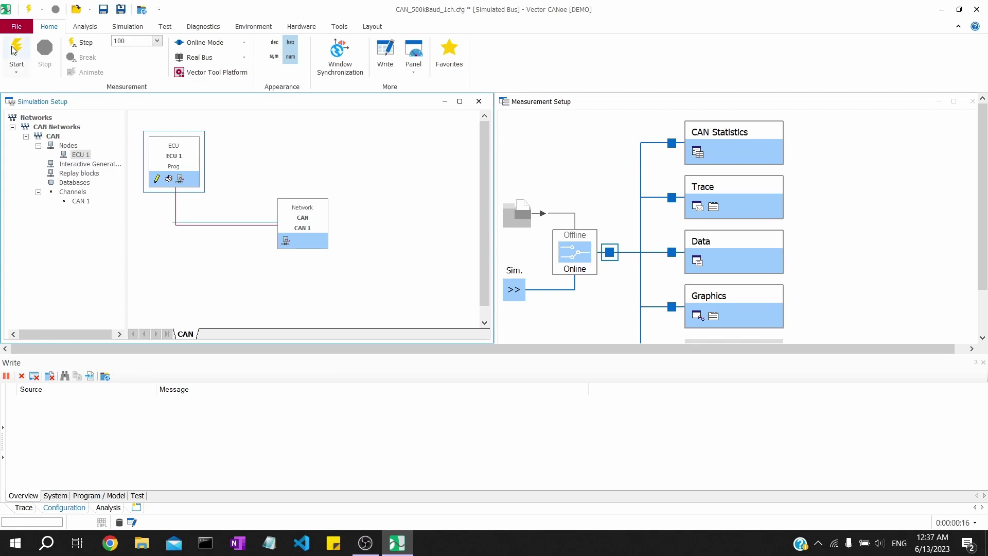
pyautogui.click(16, 51)
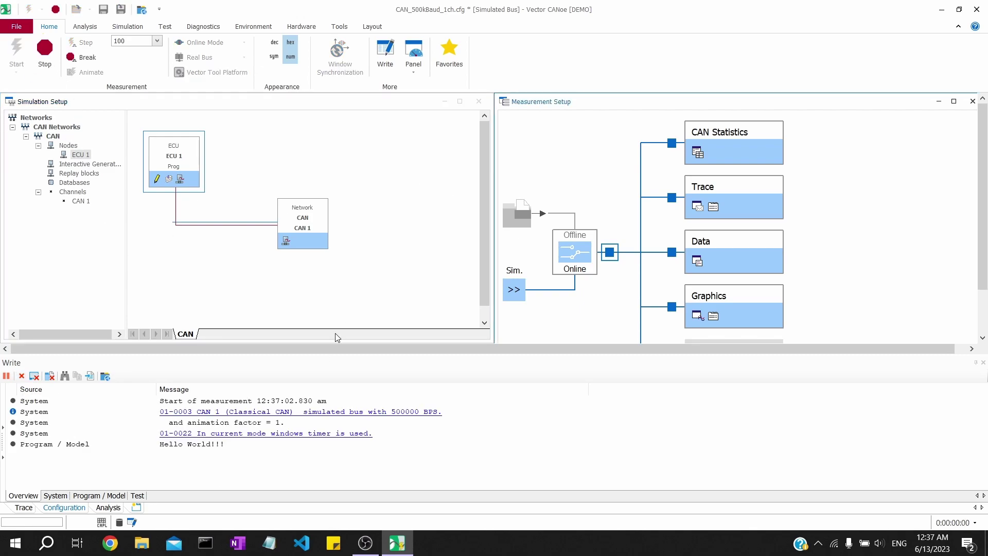
# Select the 'Hello World!!!' line in the Write window, then show the desktop.
pyautogui.click(245, 455)
pyautogui.click(158, 442)
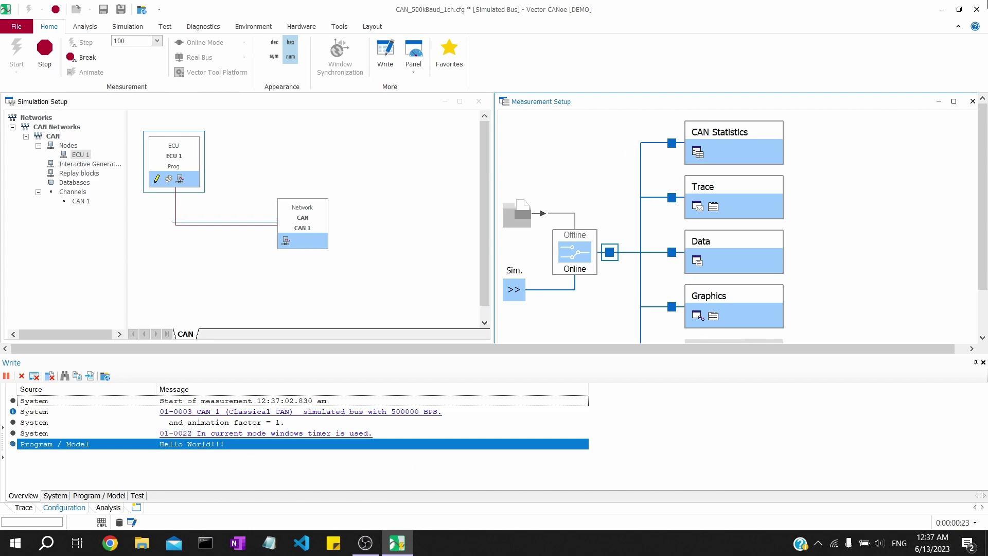
pyautogui.press('super+d')
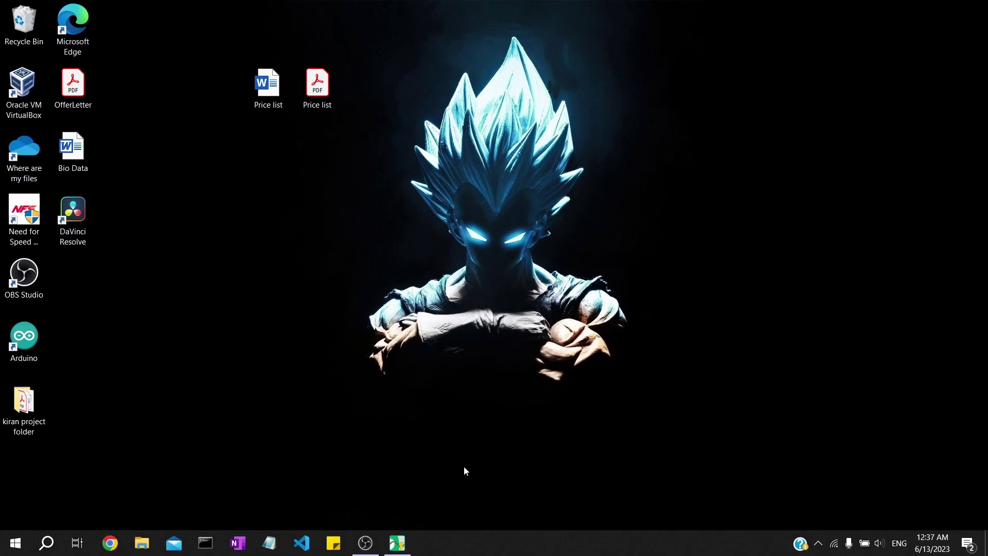